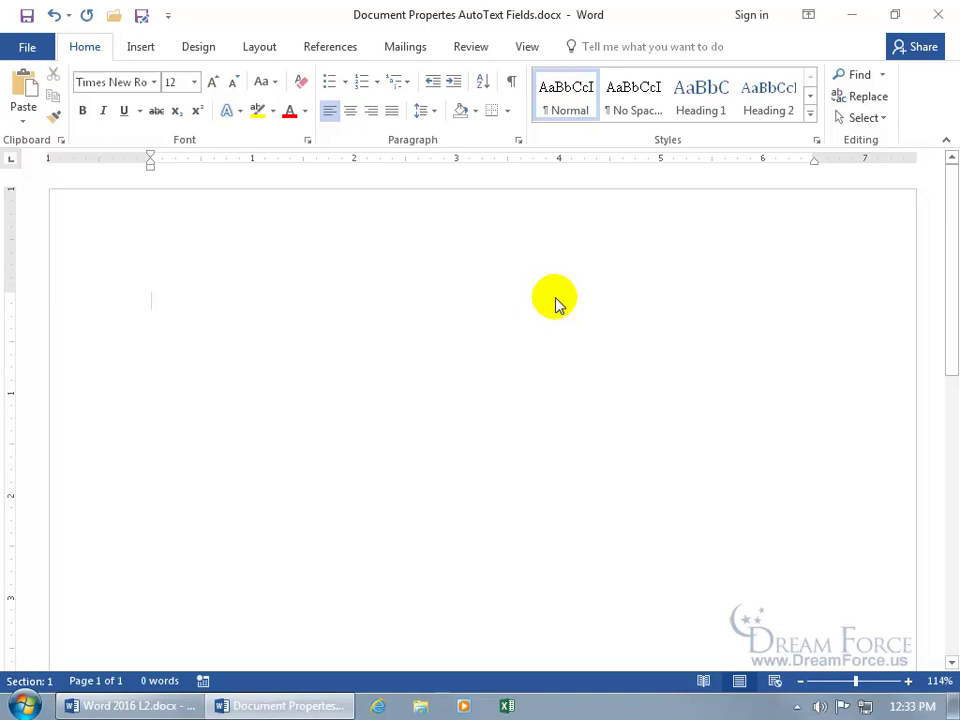
click(141, 46)
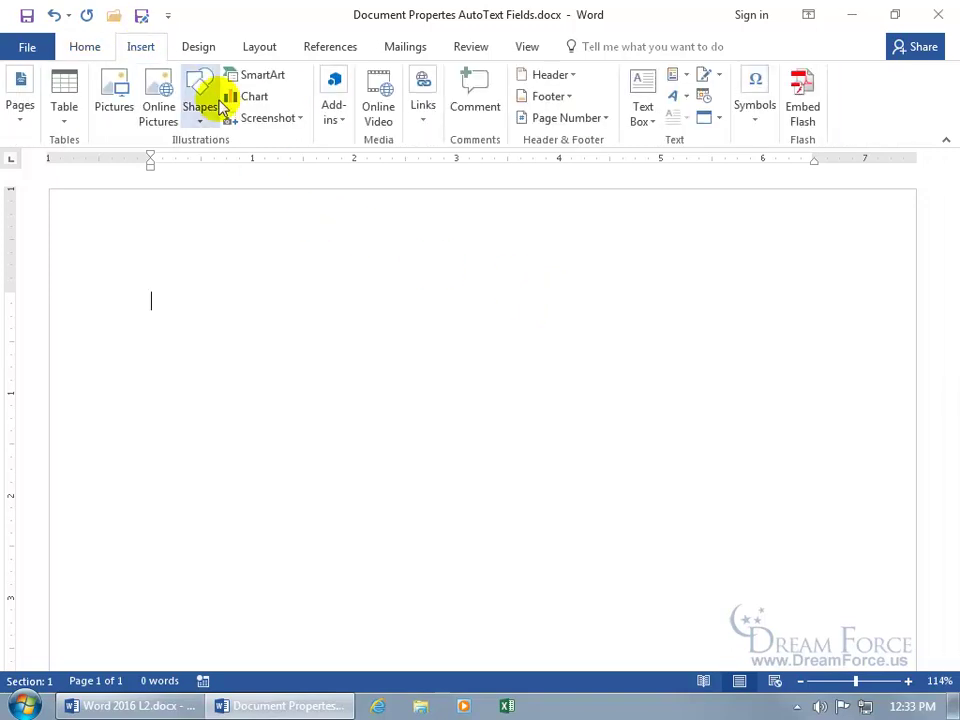
click(689, 84)
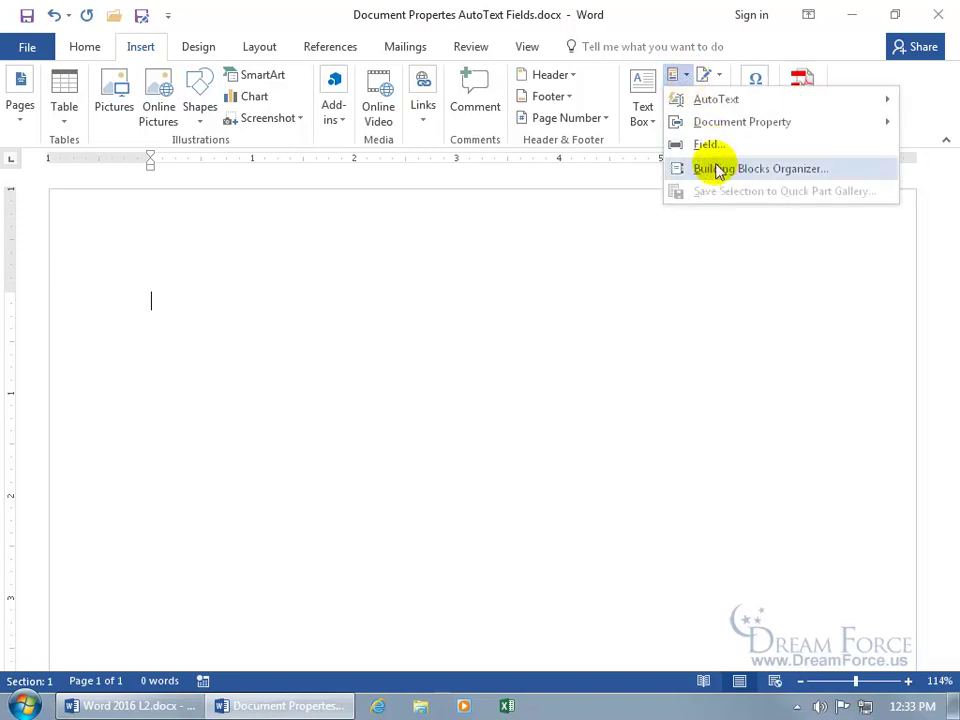
mouse_move(716, 100)
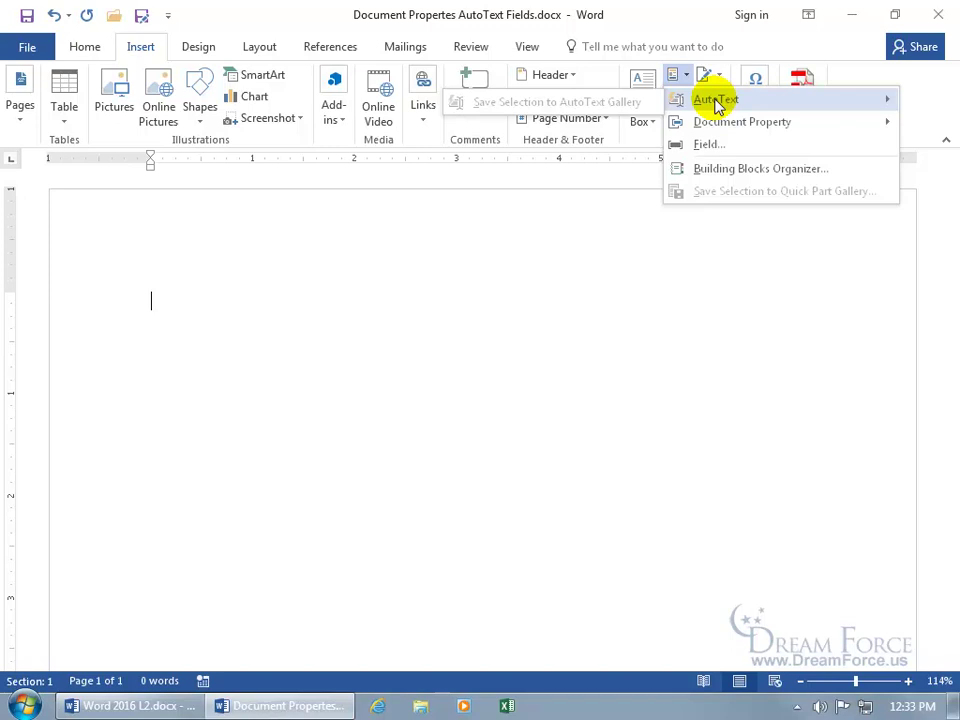
Enter the company name "Dream Force, LLC" on the first line of the blank document and select the whole line.
click(172, 305)
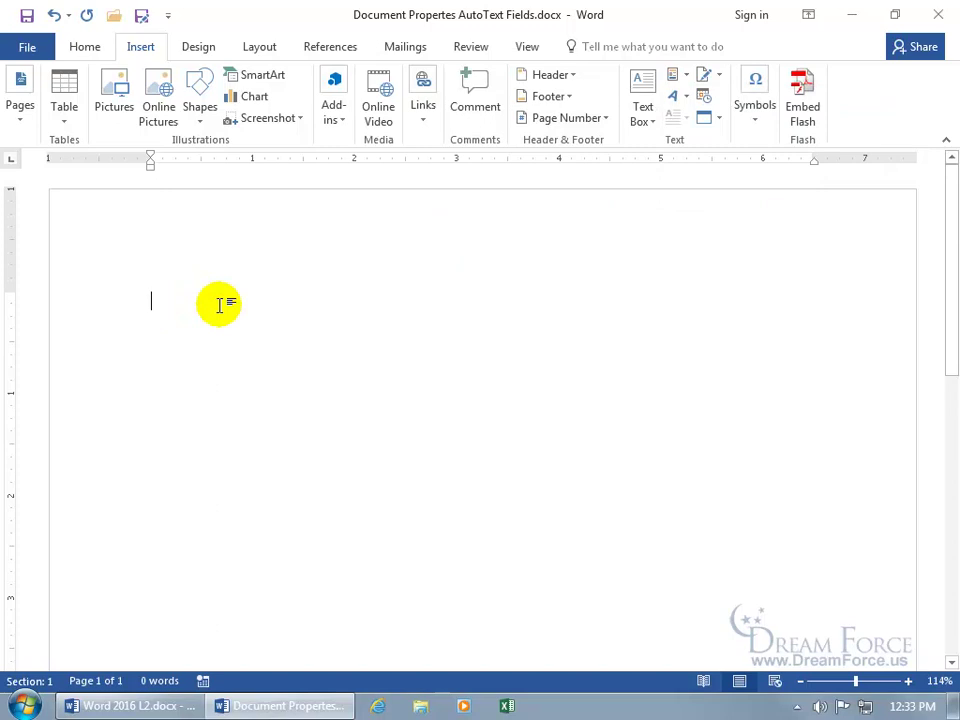
text(Dream Force, LL)
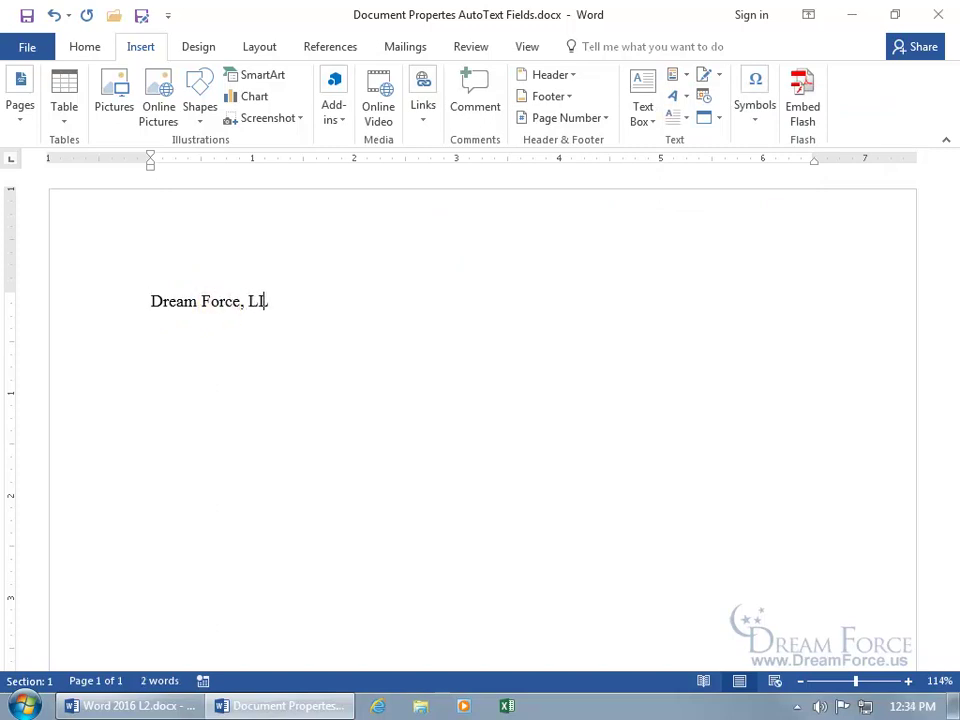
text(C)
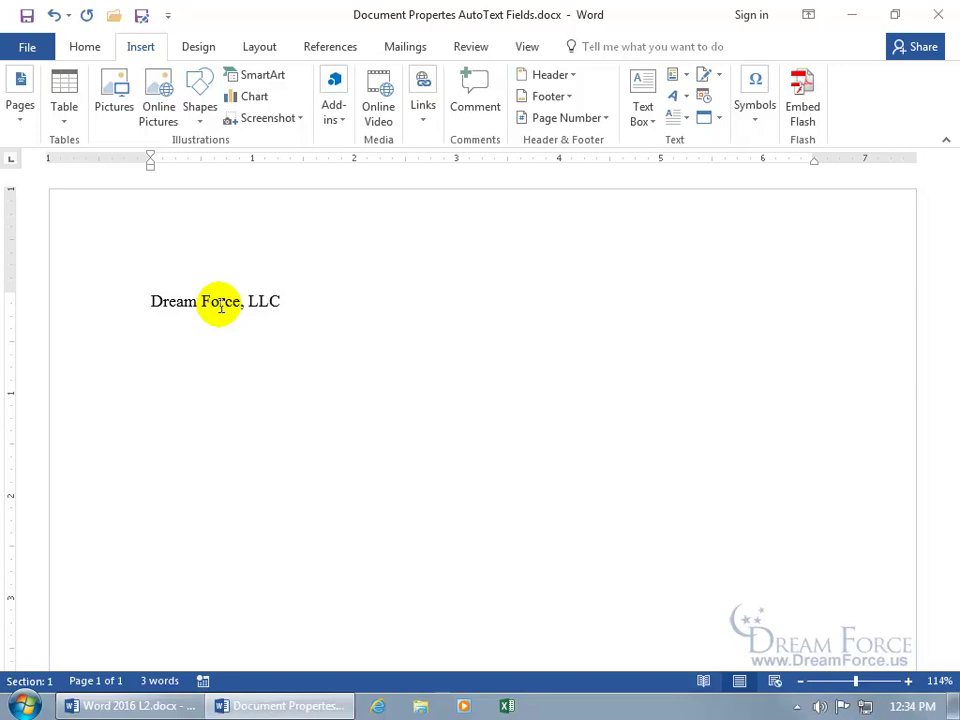
triple_click(221, 308)
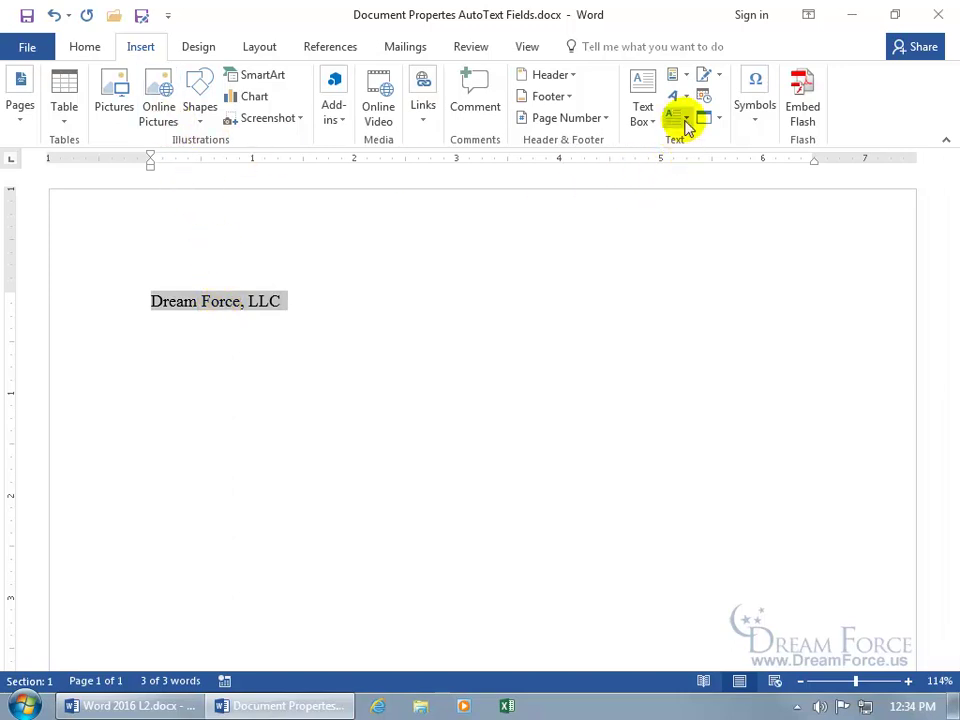
click(684, 77)
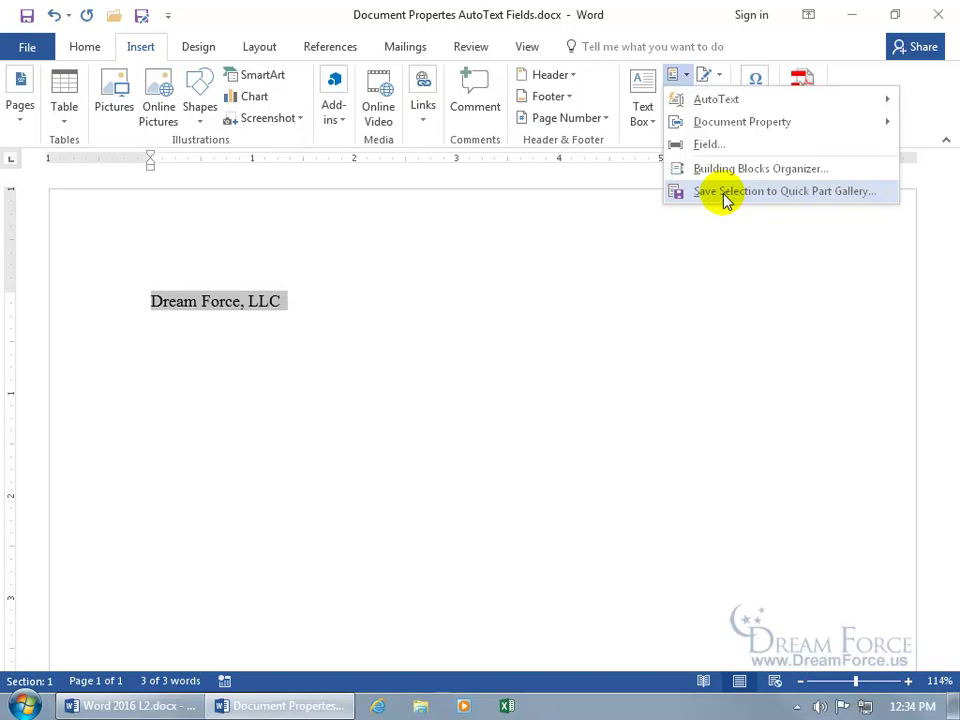
mouse_move(722, 96)
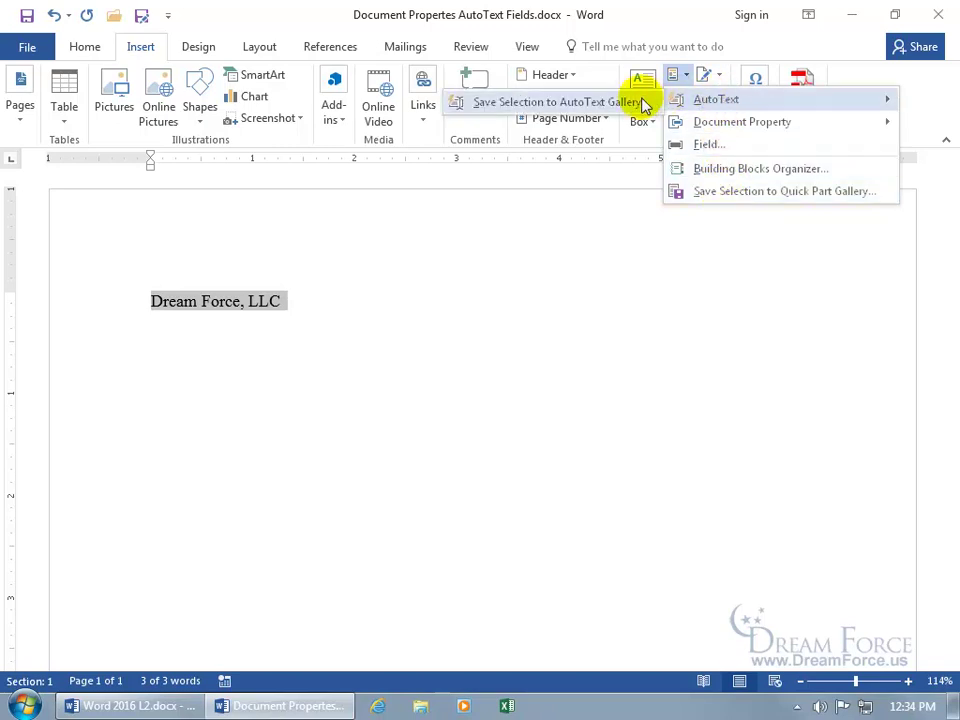
click(606, 102)
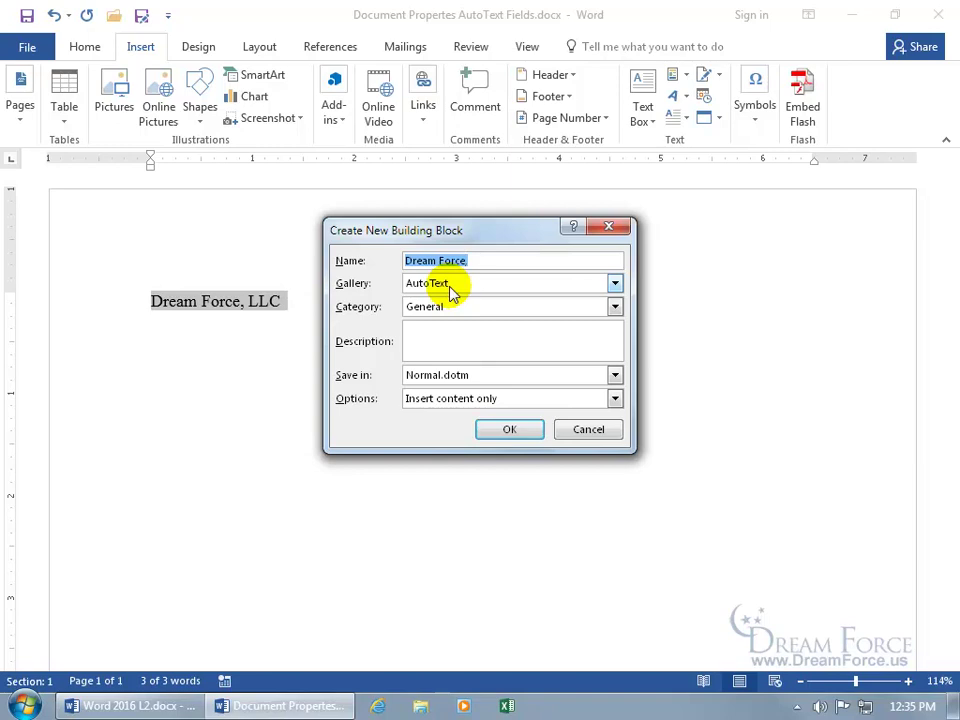
click(609, 227)
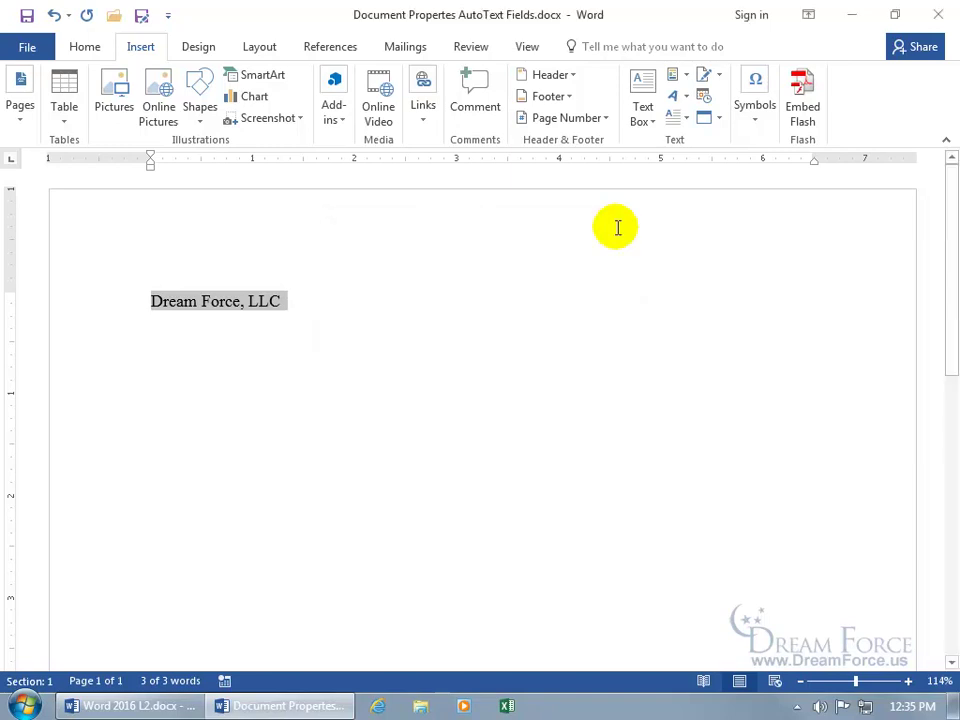
Save the selected company name as a building block in the AutoText gallery with the description "Company name".
click(680, 76)
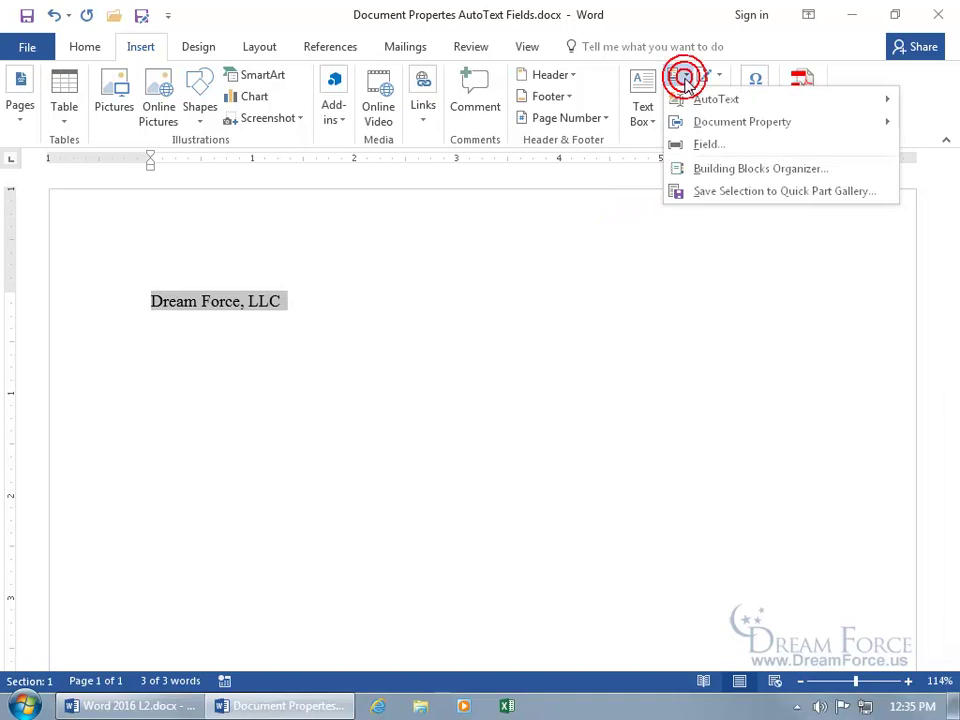
click(707, 191)
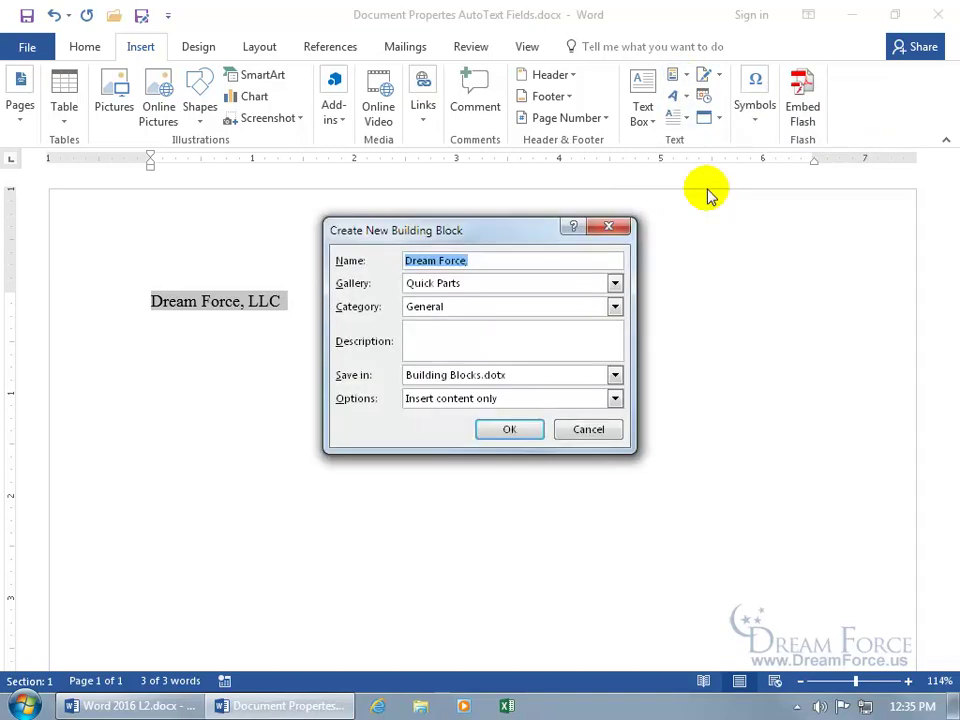
click(615, 284)
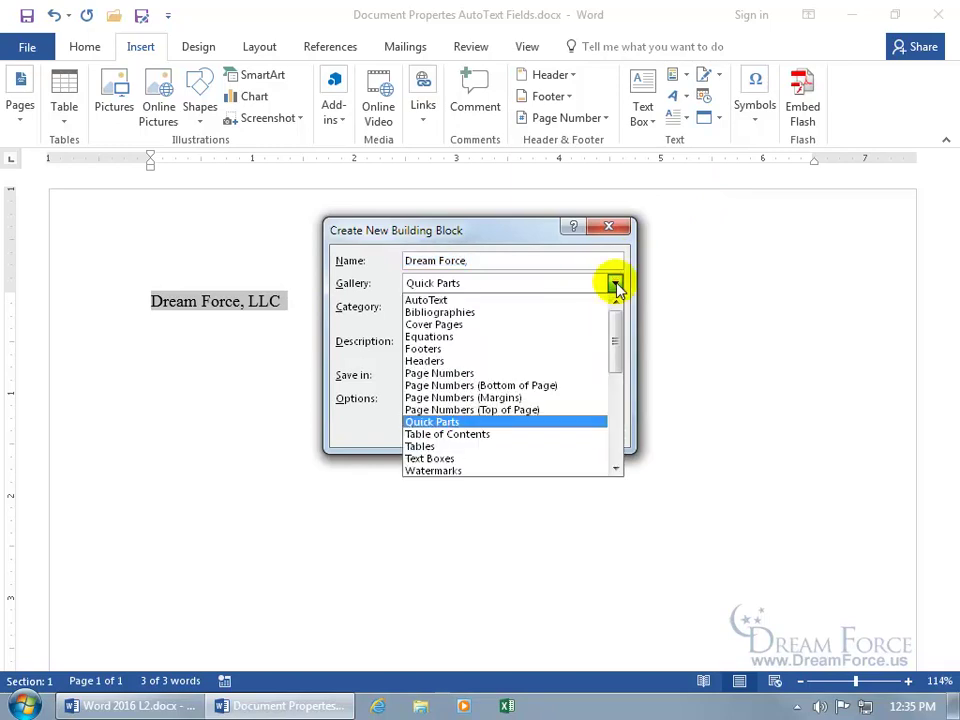
click(557, 301)
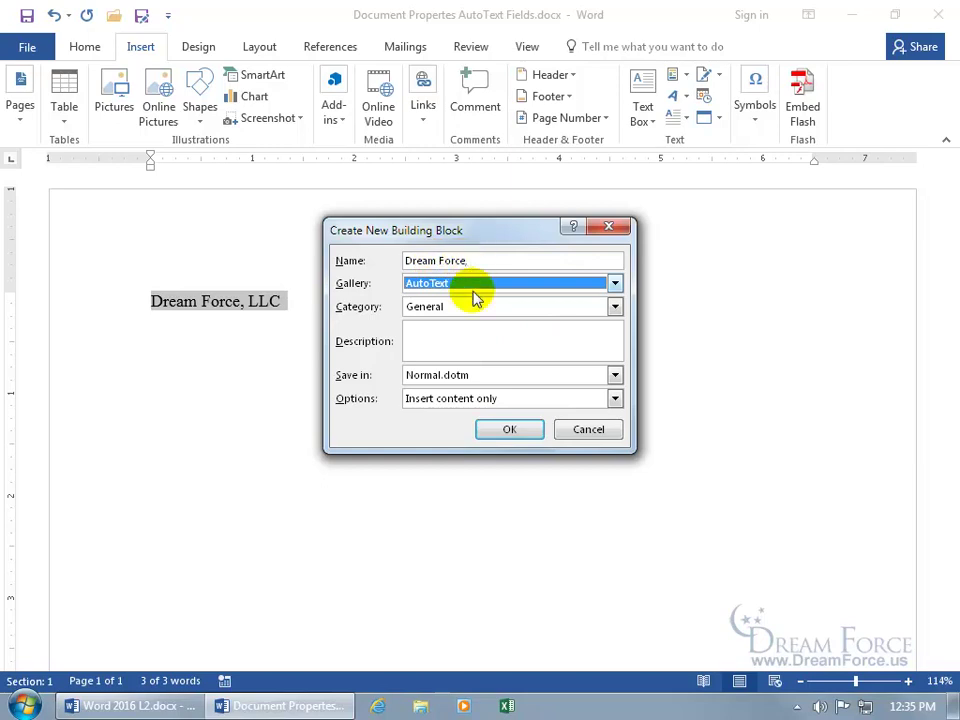
click(460, 330)
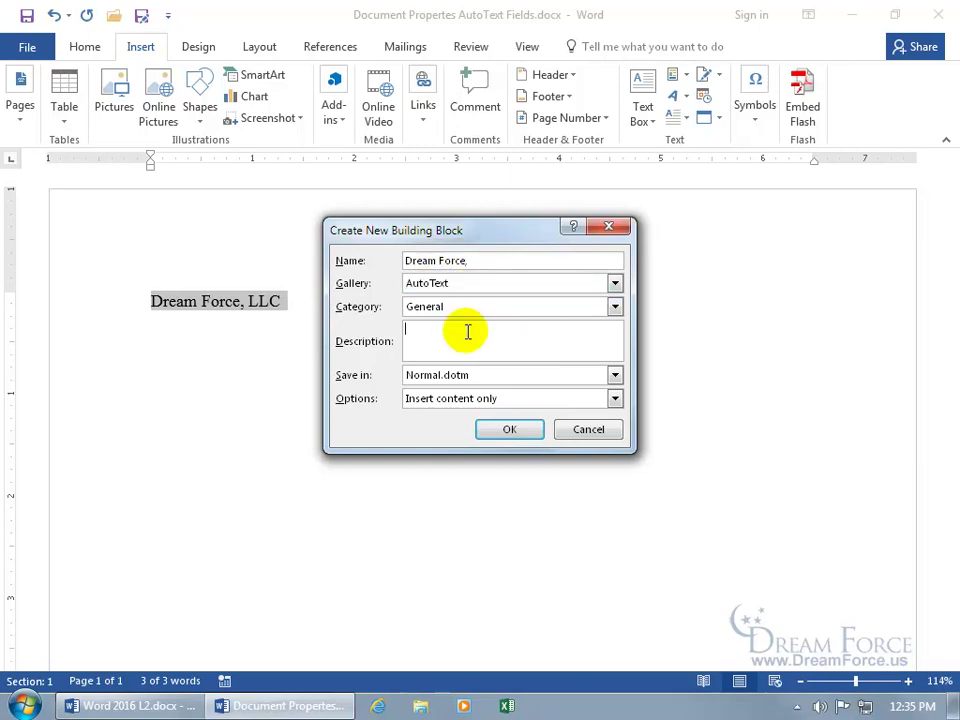
text(Company )
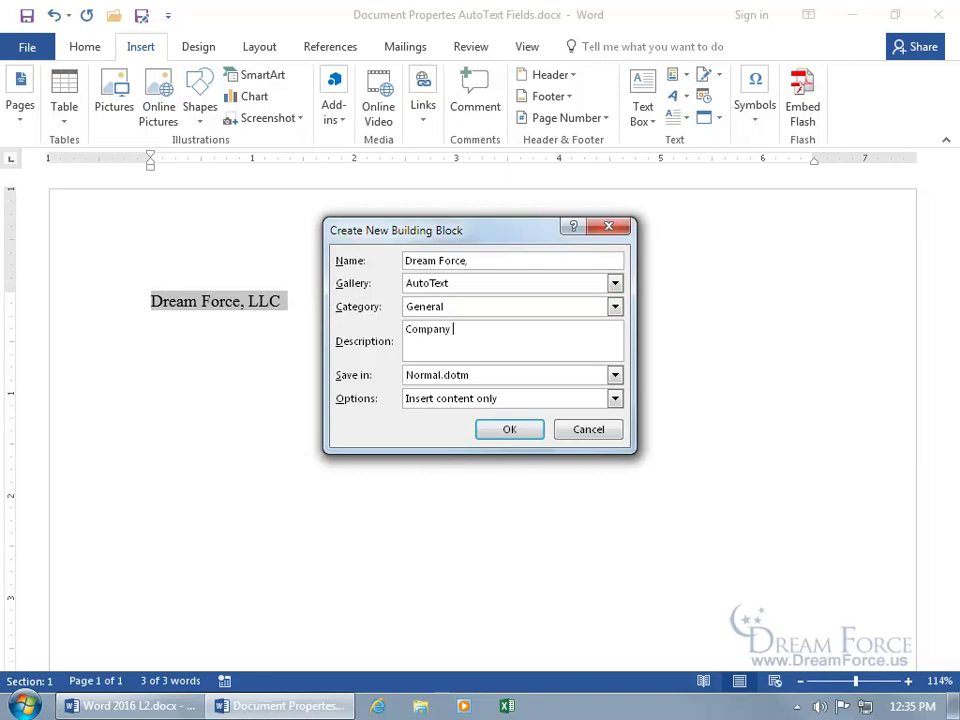
text(name)
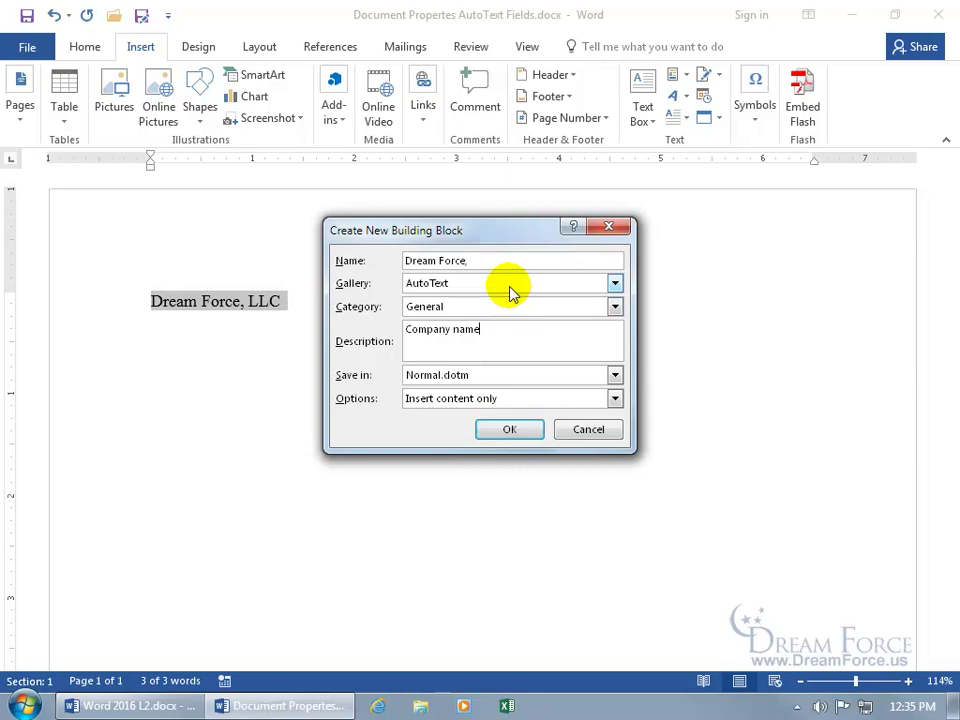
click(509, 428)
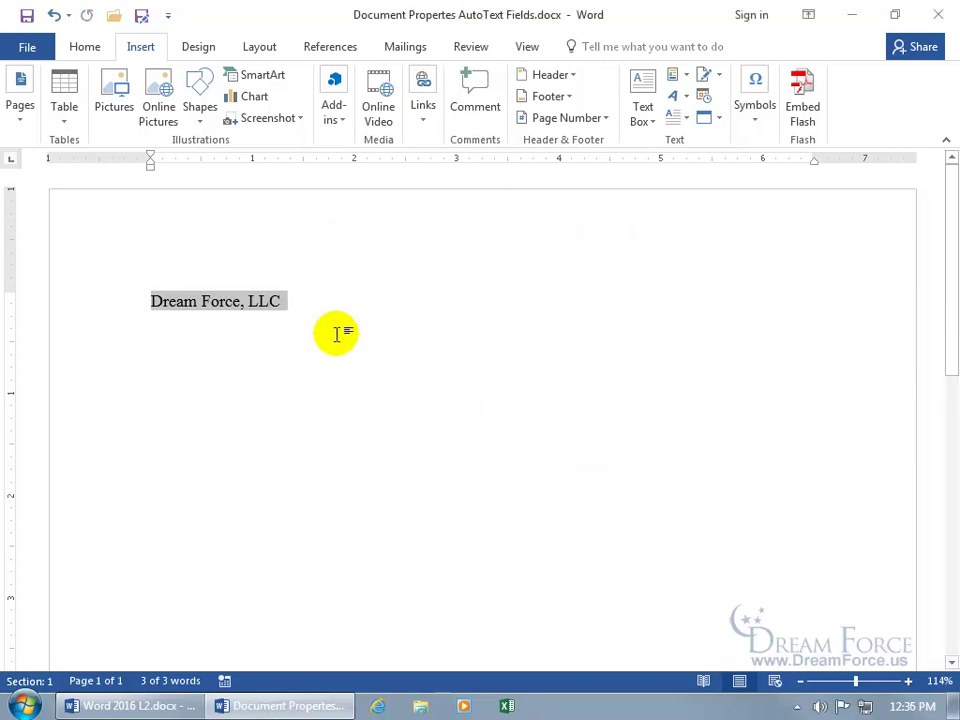
Add two new paragraphs after the "Dream Force, LLC" line.
click(326, 306)
key(Return)
key(Return)
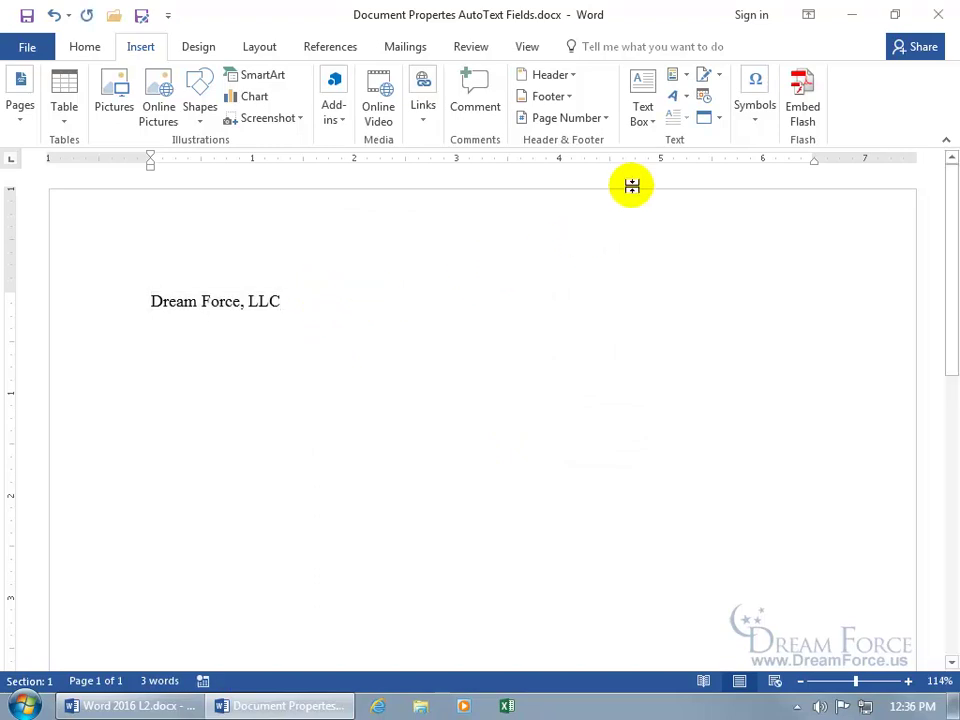
Review the properties of the Dream Force entry in the AutoText gallery without changing them.
click(678, 76)
mouse_move(685, 103)
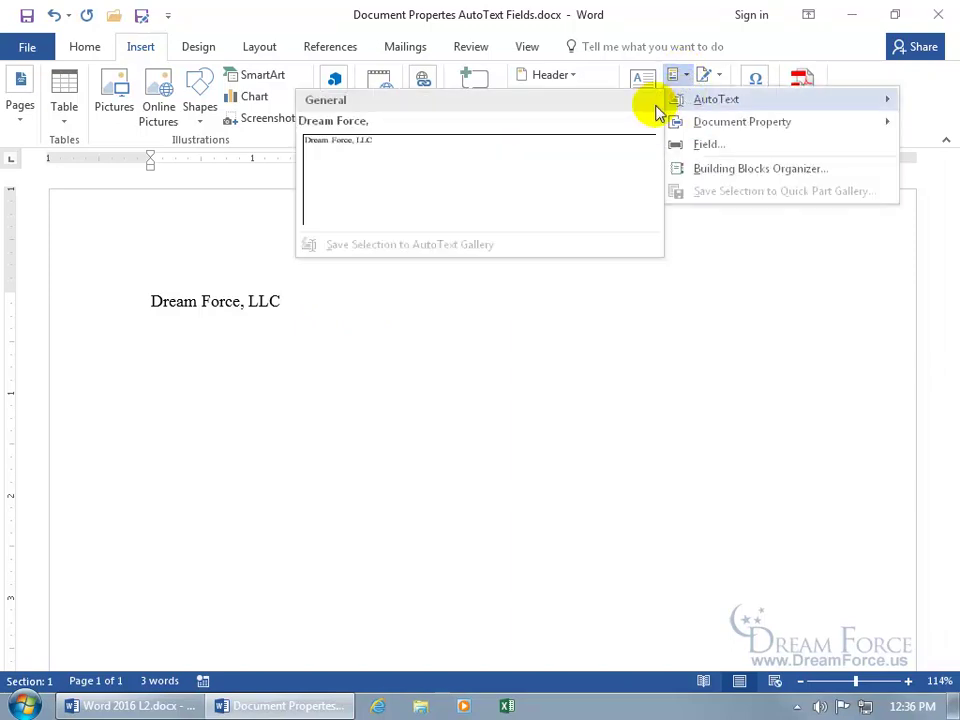
right_click(515, 168)
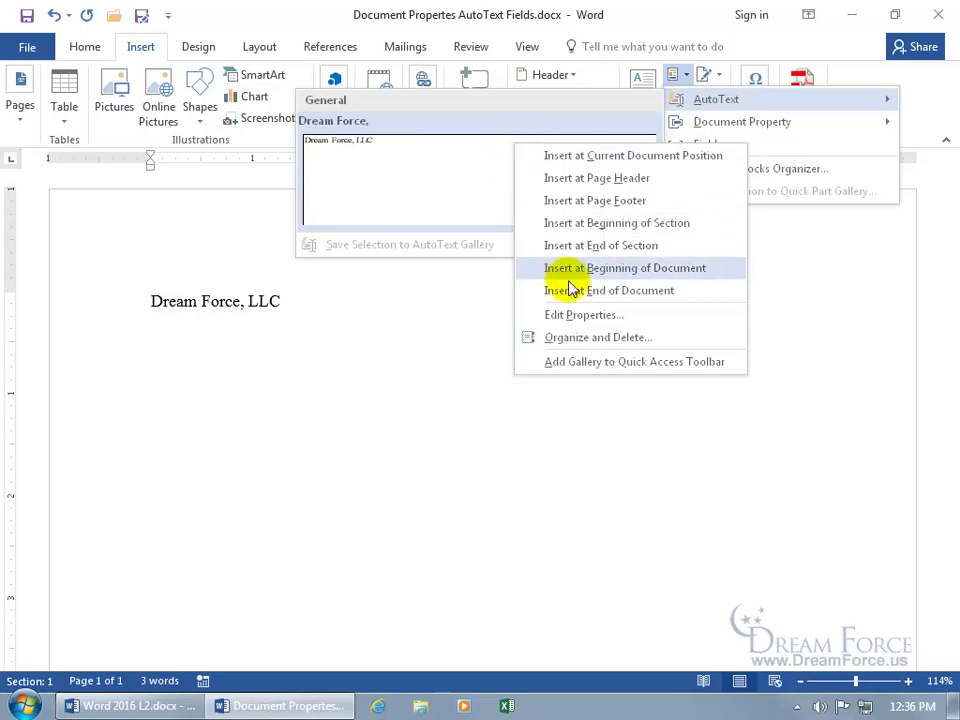
click(574, 315)
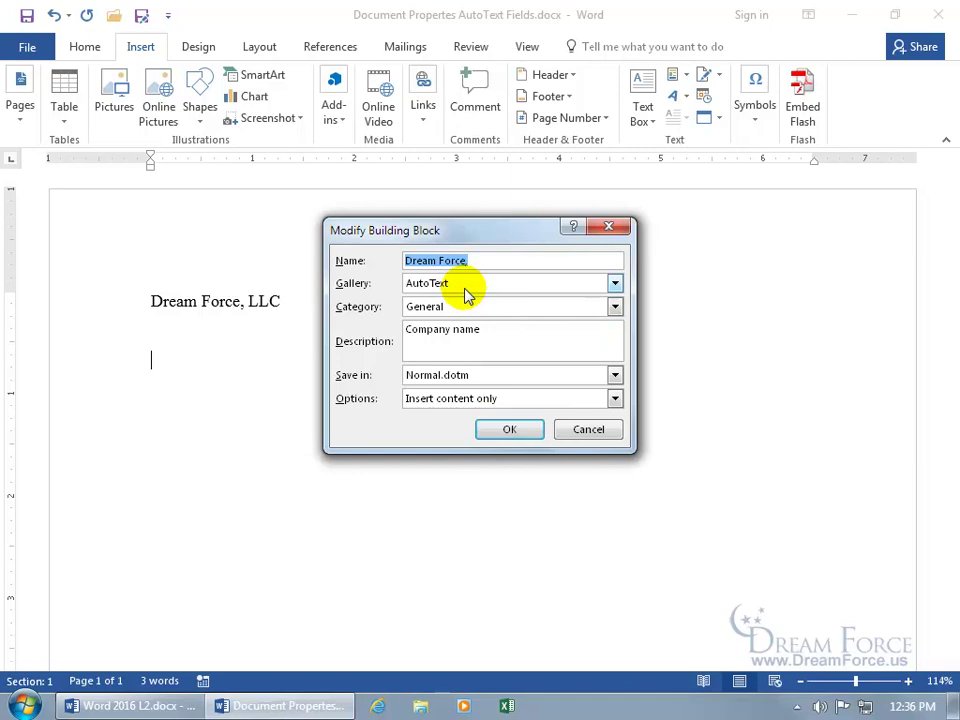
click(576, 431)
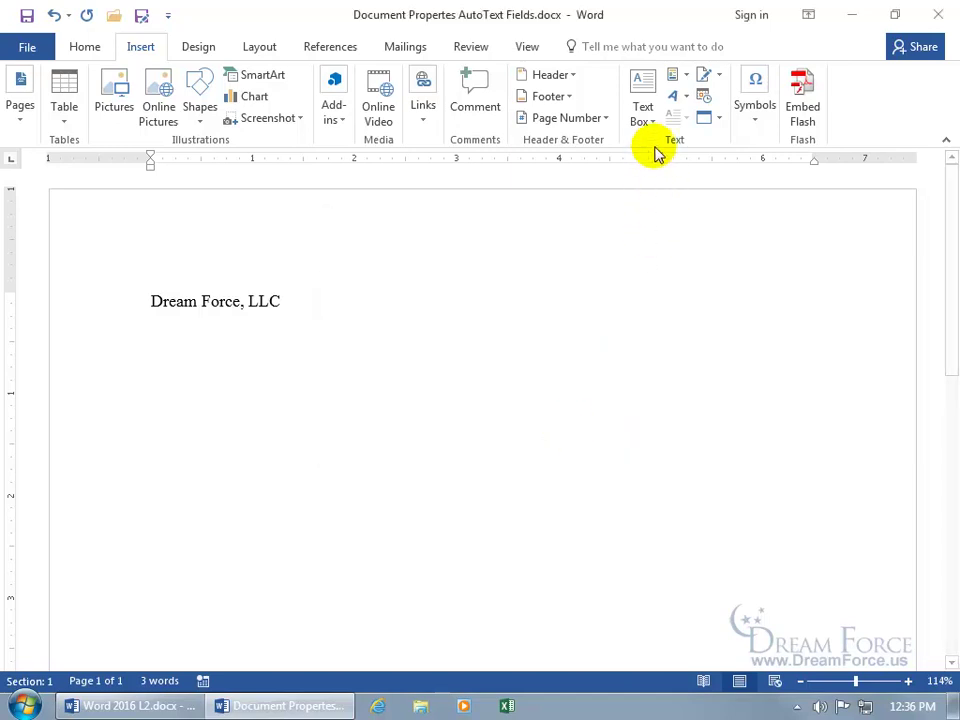
Examine the Dream Force entry in the Building Blocks Organizer, viewing its properties and delete option while keeping the entry.
click(675, 79)
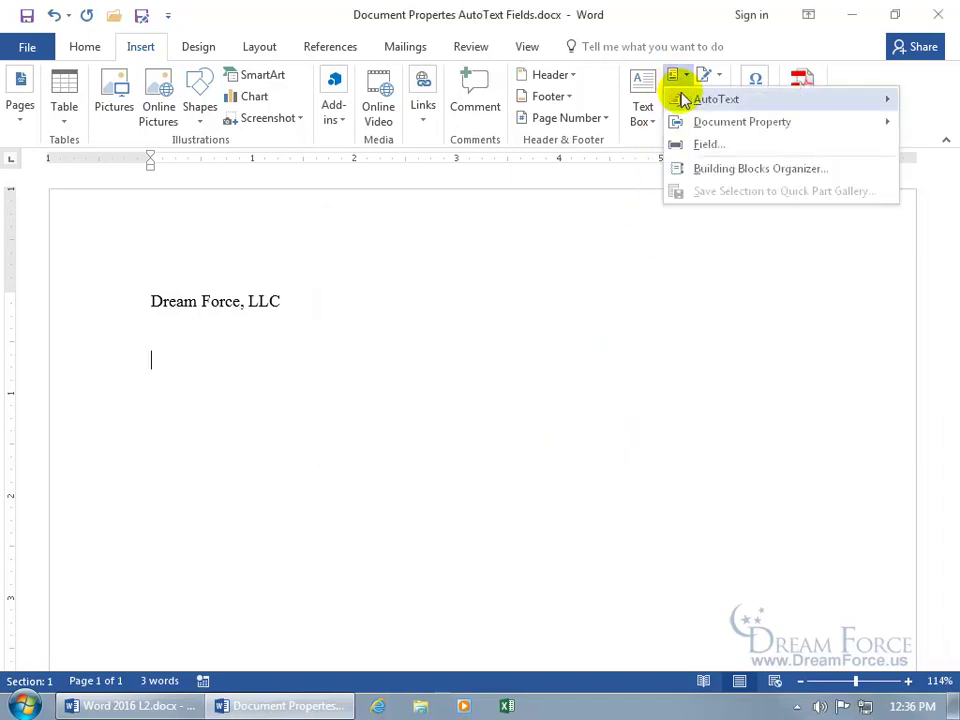
right_click(500, 174)
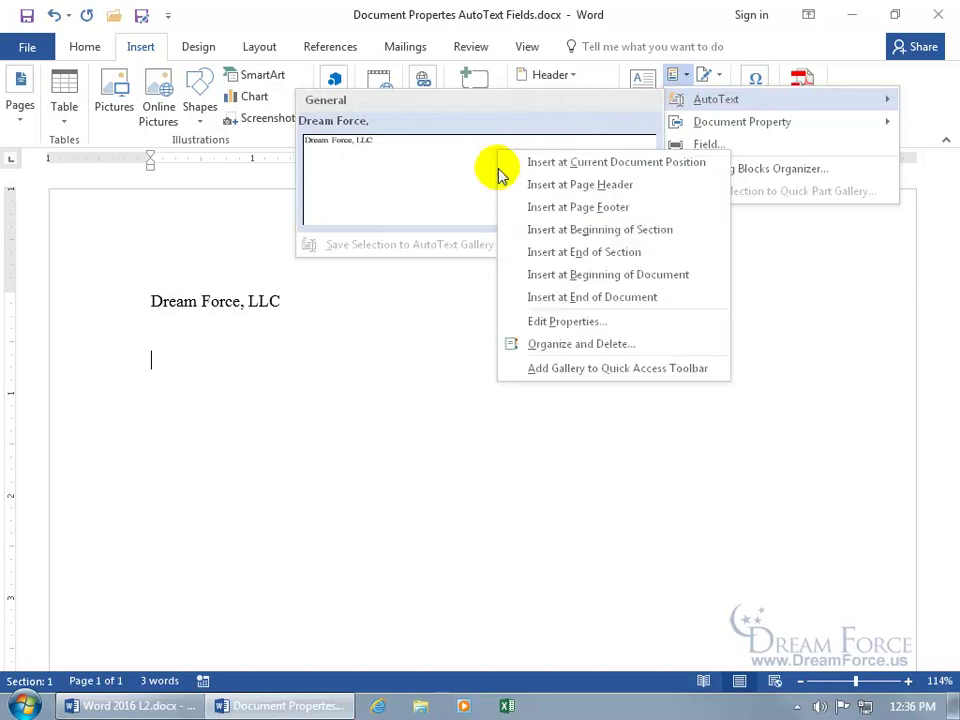
click(566, 346)
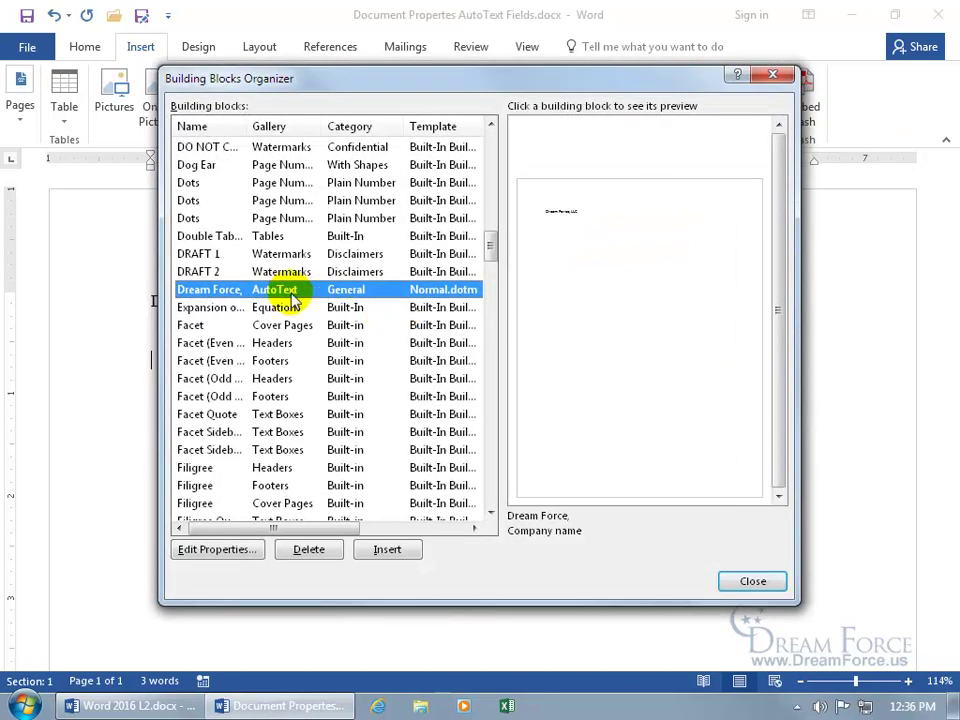
click(249, 551)
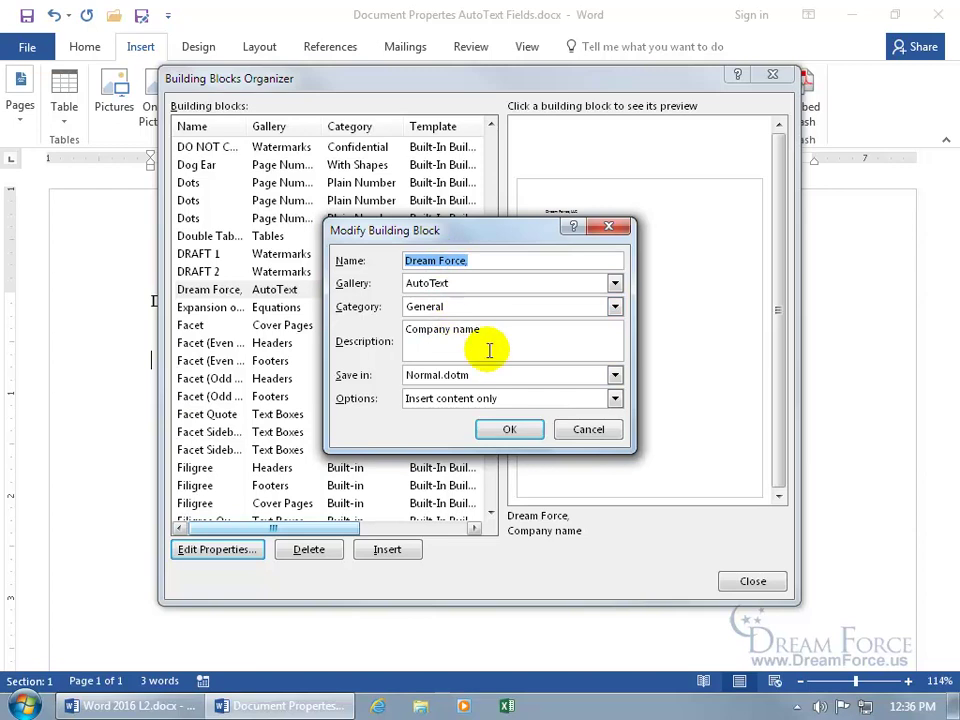
click(585, 431)
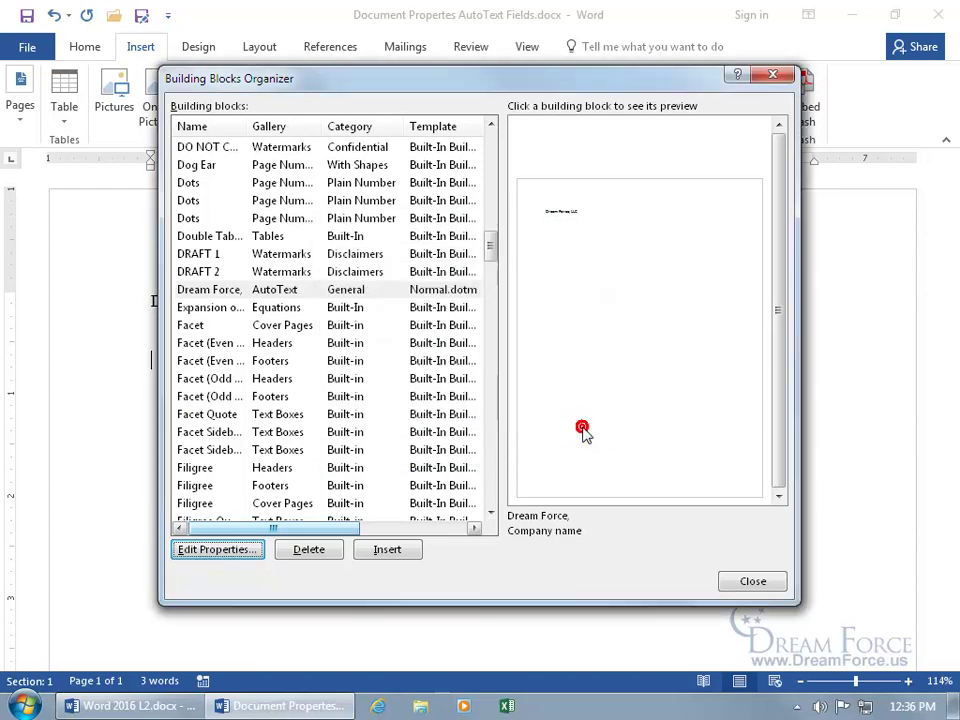
click(309, 551)
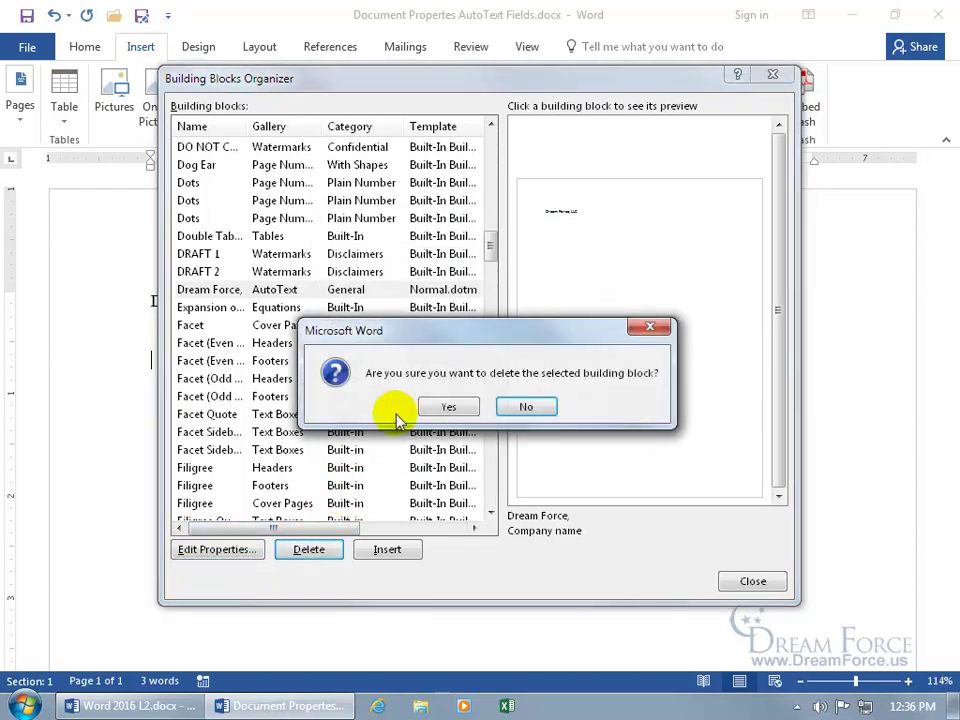
click(514, 406)
click(745, 579)
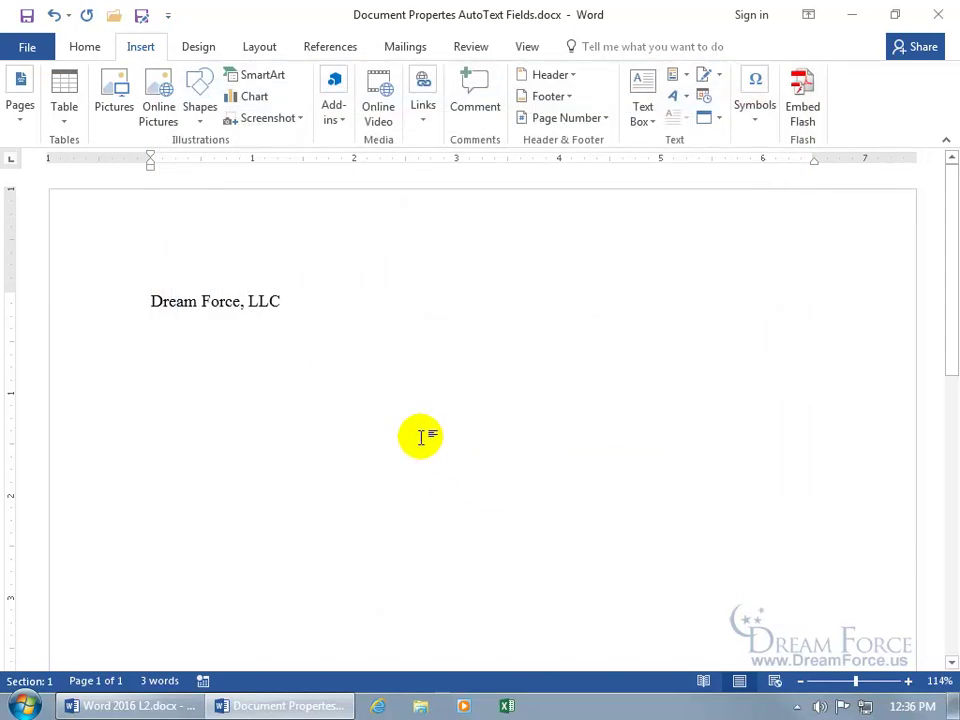
Insert the Dream Force AutoText entry at the cursor below the first company name and add a new line after it.
click(678, 76)
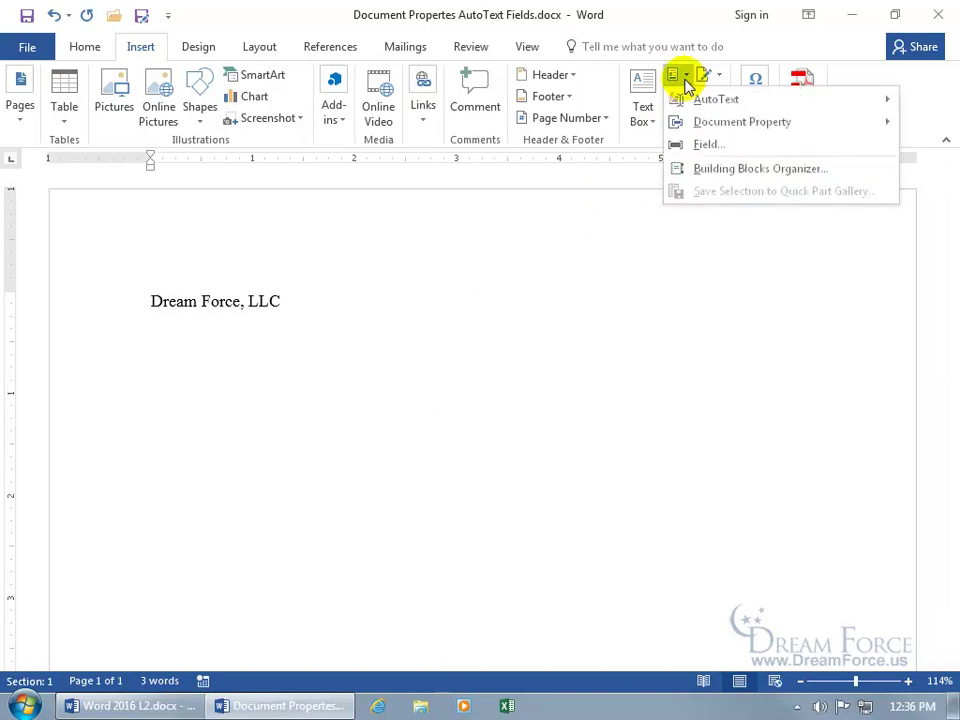
mouse_move(681, 97)
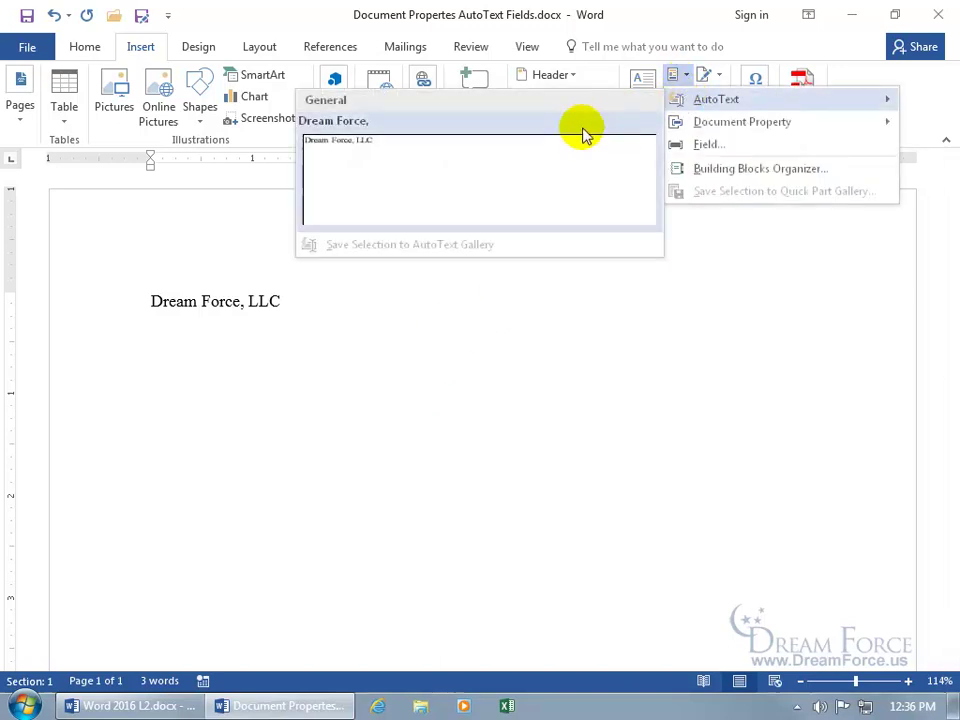
click(529, 178)
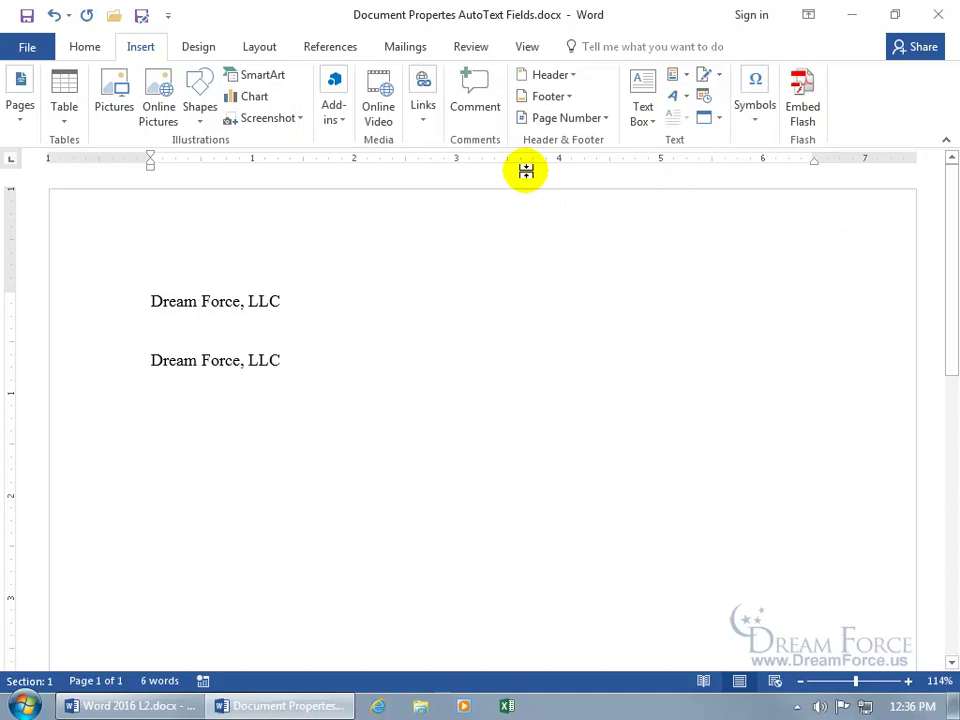
key(Return)
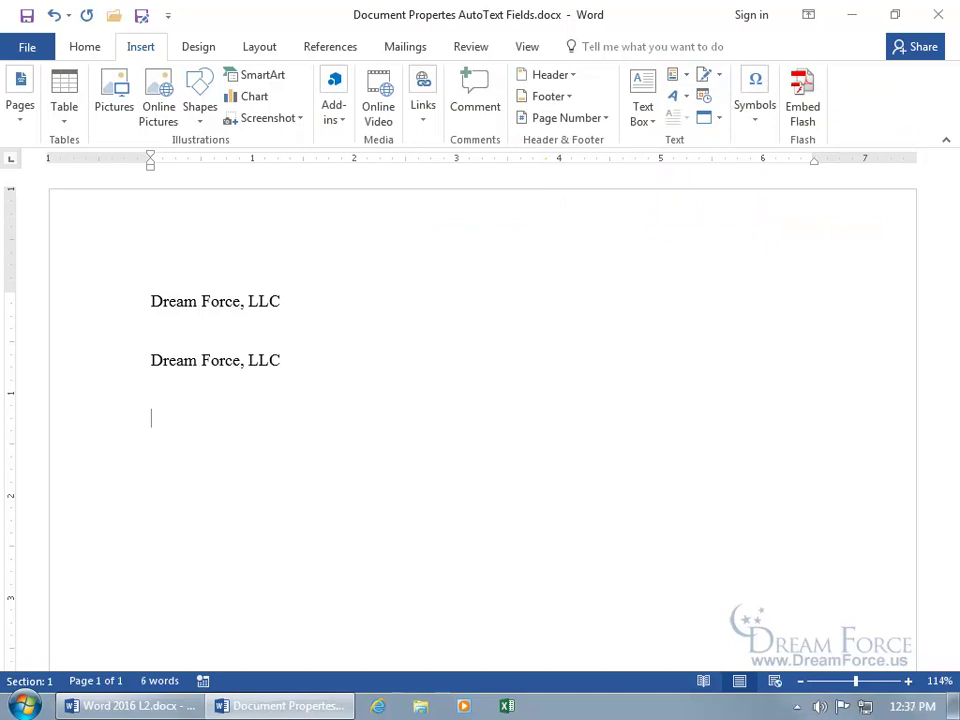
Insert the company name from its AutoText entry on the empty line below the second company name, using the prefix "drea".
text(drea)
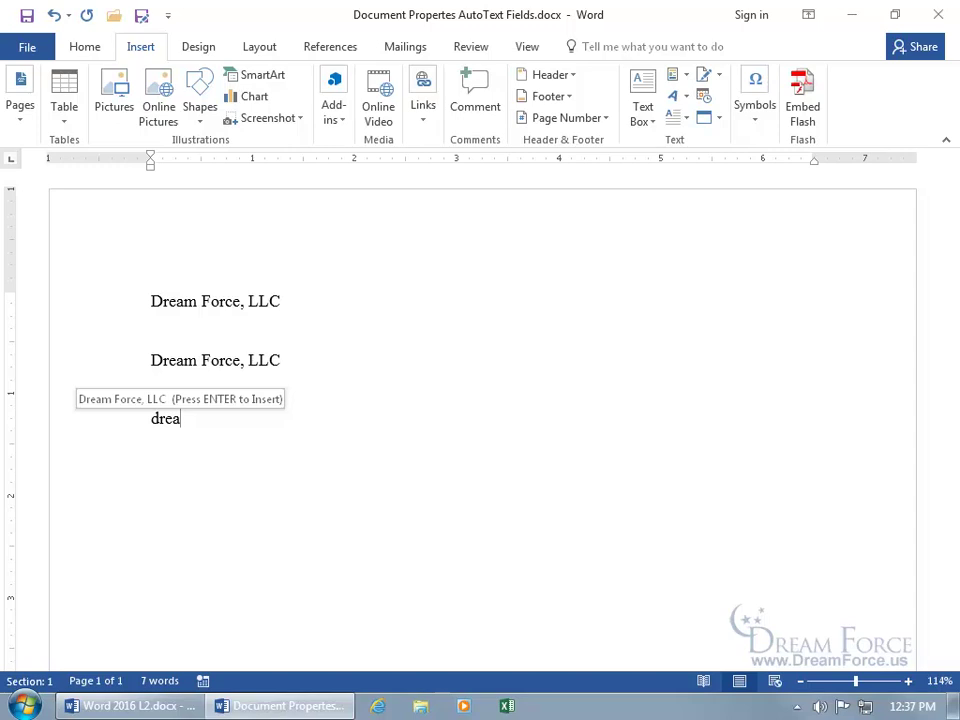
key(Return)
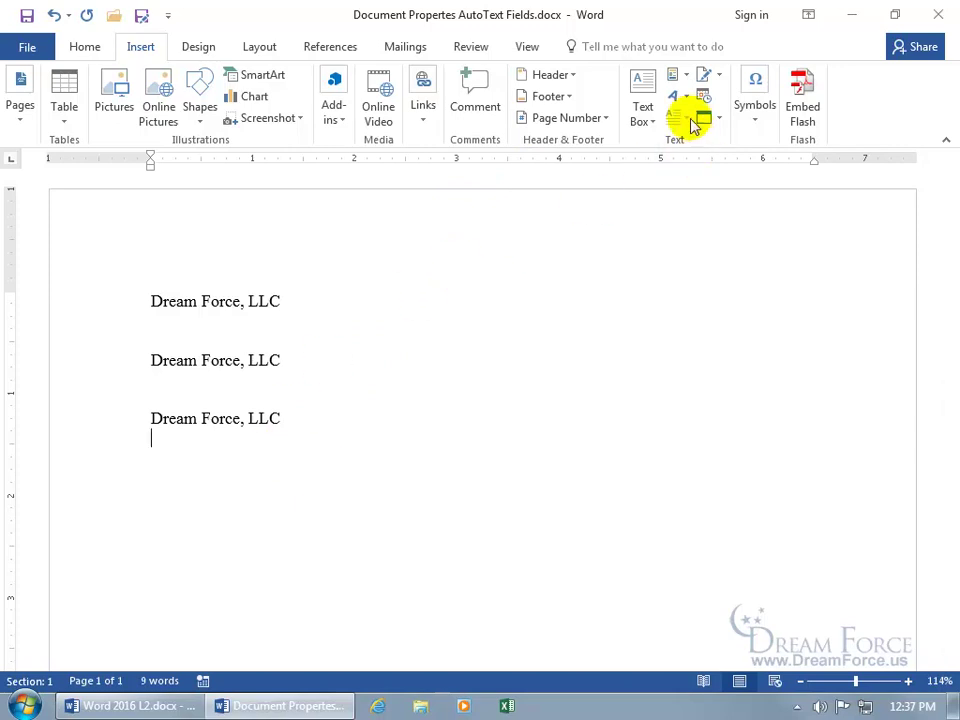
Rename the Dream Force AutoText entry as "Com" in its building block properties and redefine the entry.
click(680, 76)
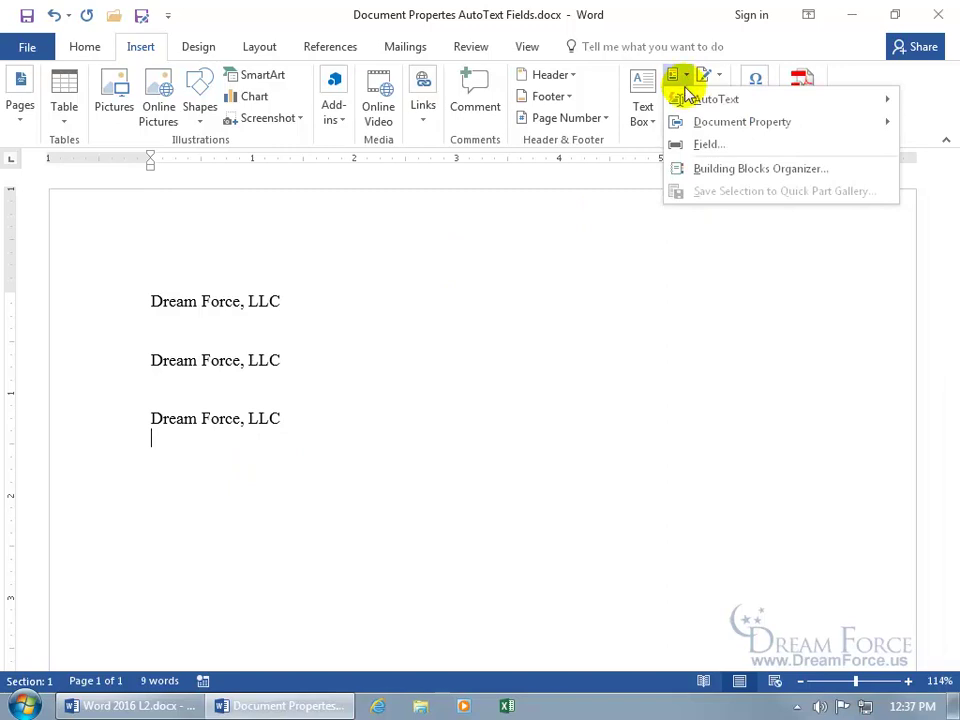
mouse_move(688, 102)
right_click(505, 170)
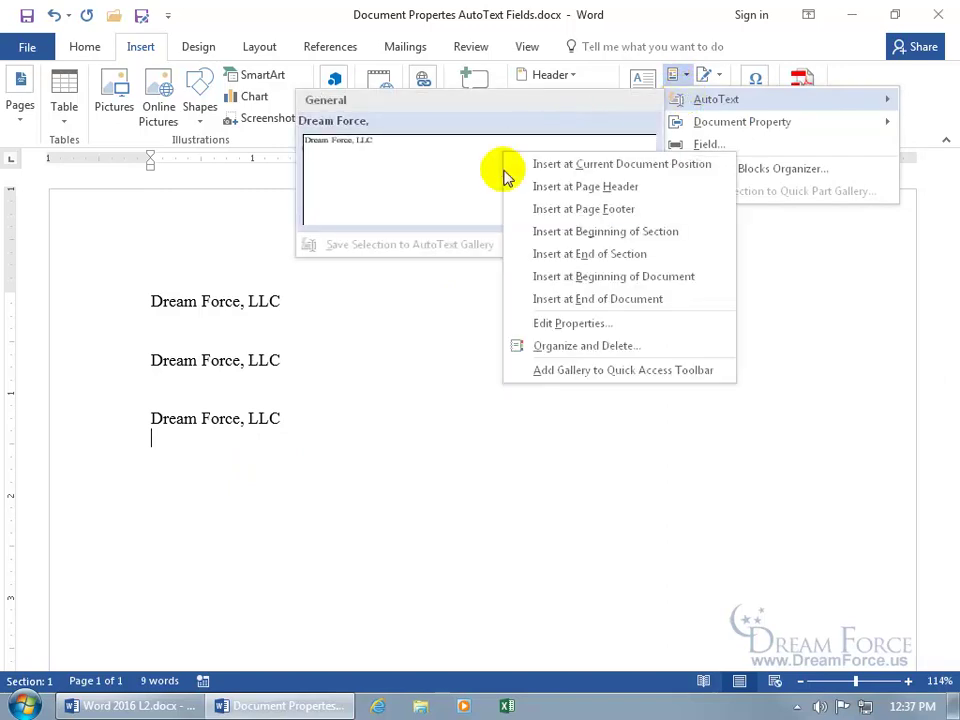
click(576, 323)
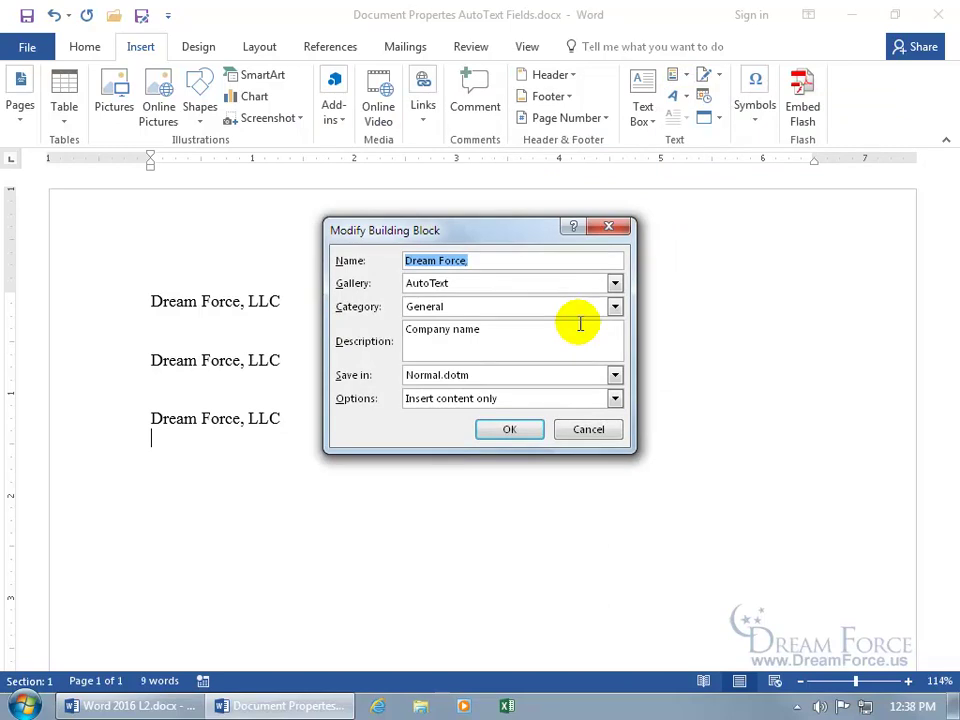
click(420, 260)
drag(473, 260, 390, 260)
key(BackSpace)
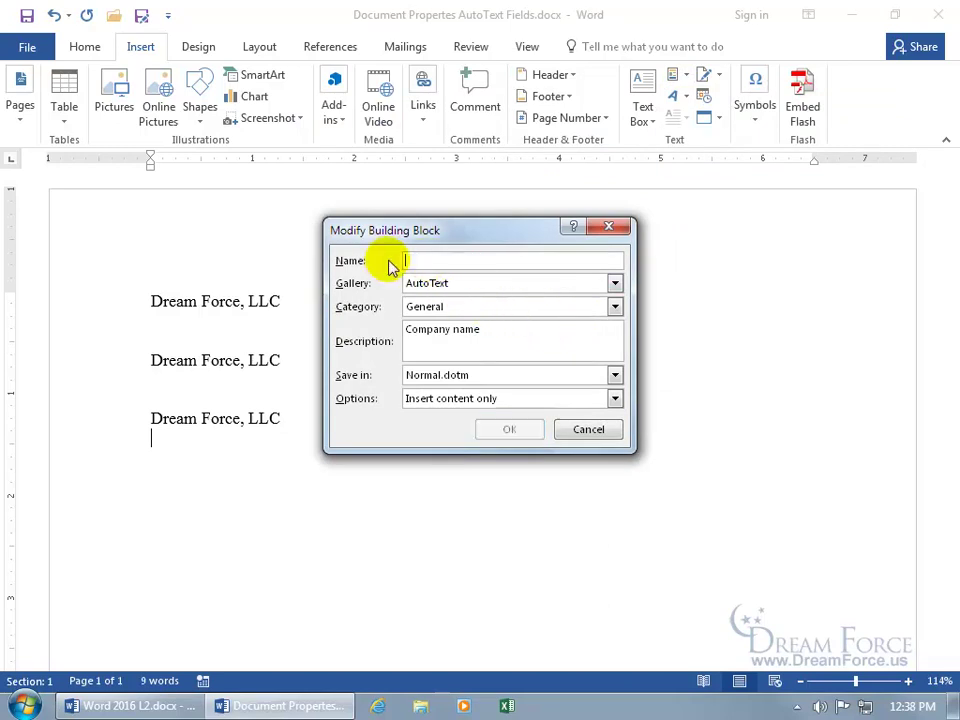
text(Compa)
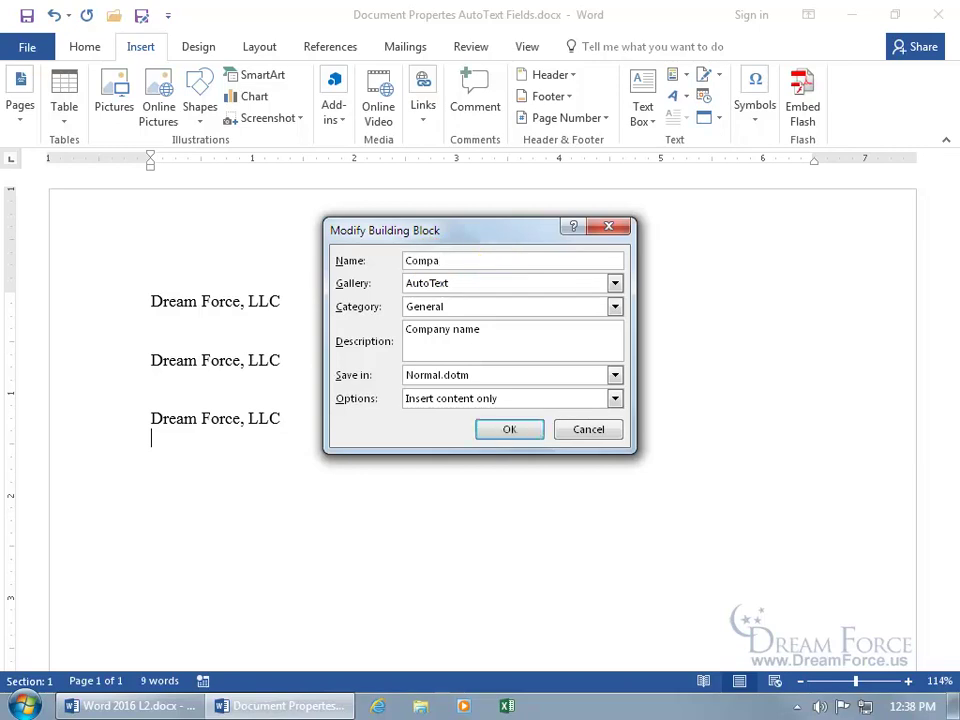
key(BackSpace)
key(BackSpace)
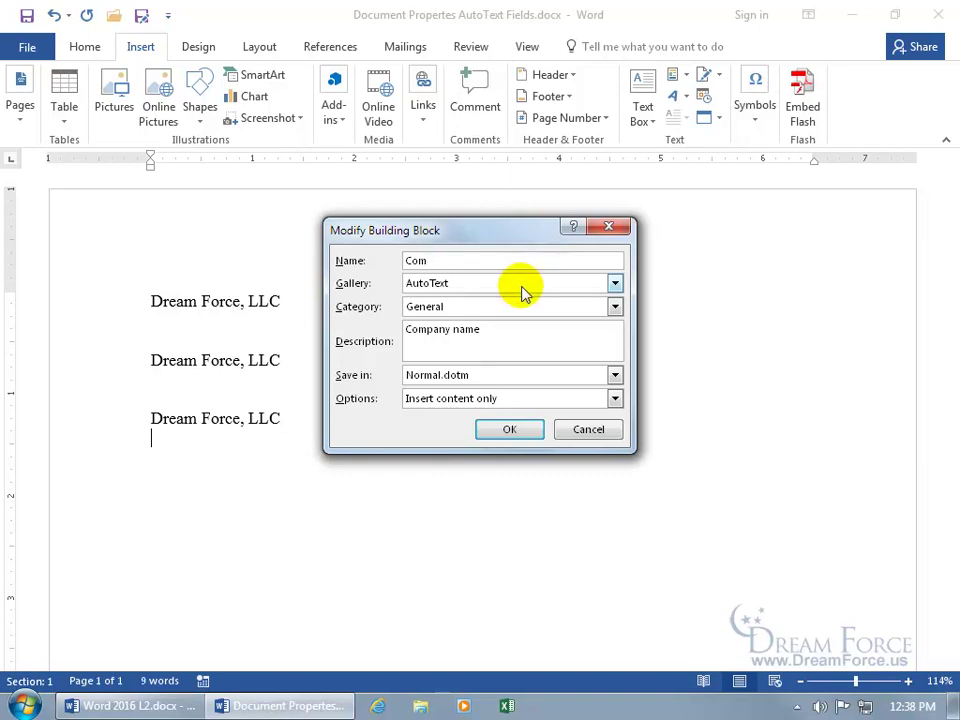
click(514, 428)
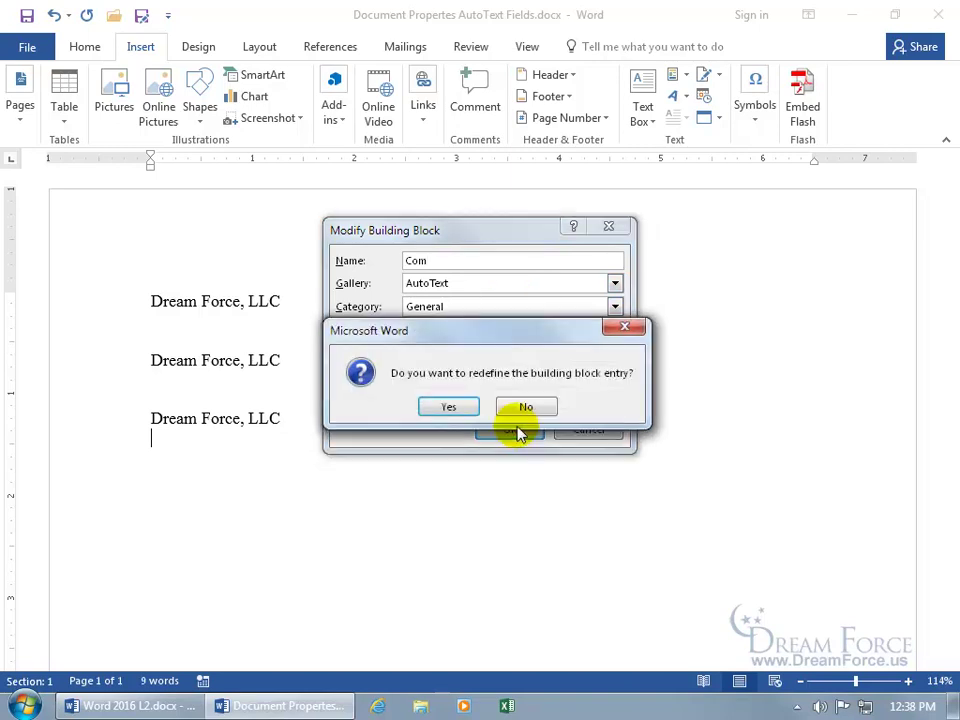
click(456, 406)
Try the prefixes "comp" and "drea" for inserting the AutoText entry below the third company name, undoing each attempt.
text(c)
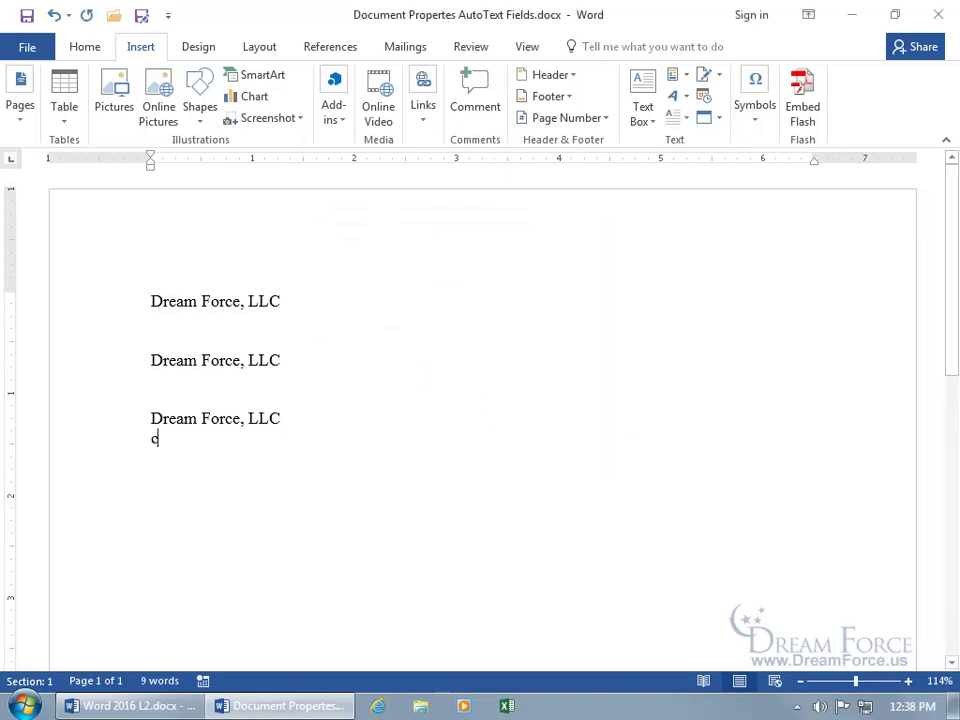
text(omp)
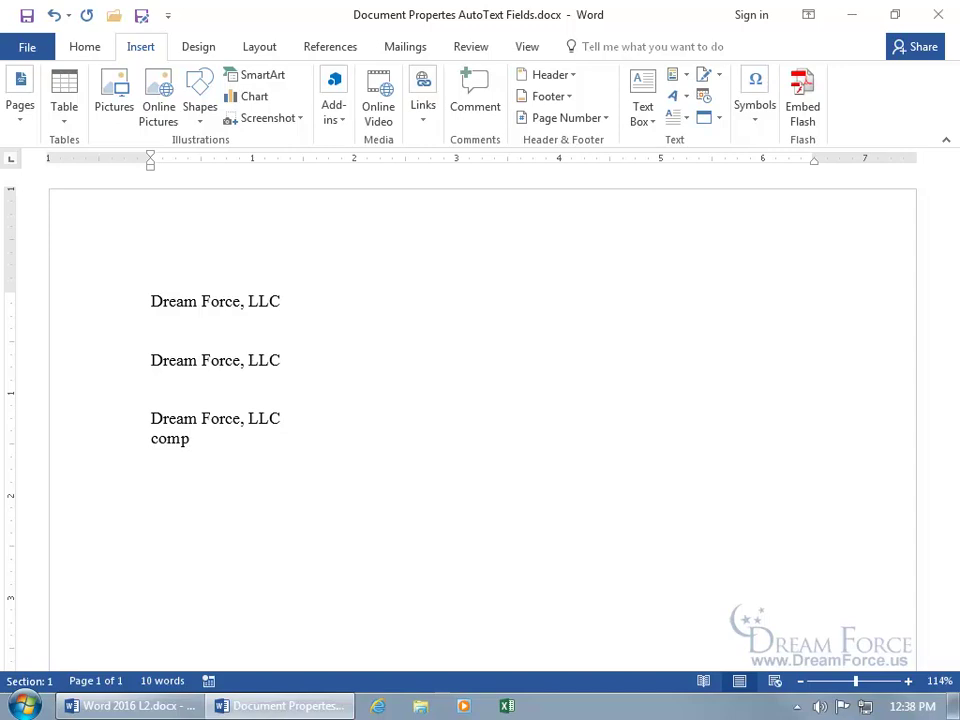
click(56, 15)
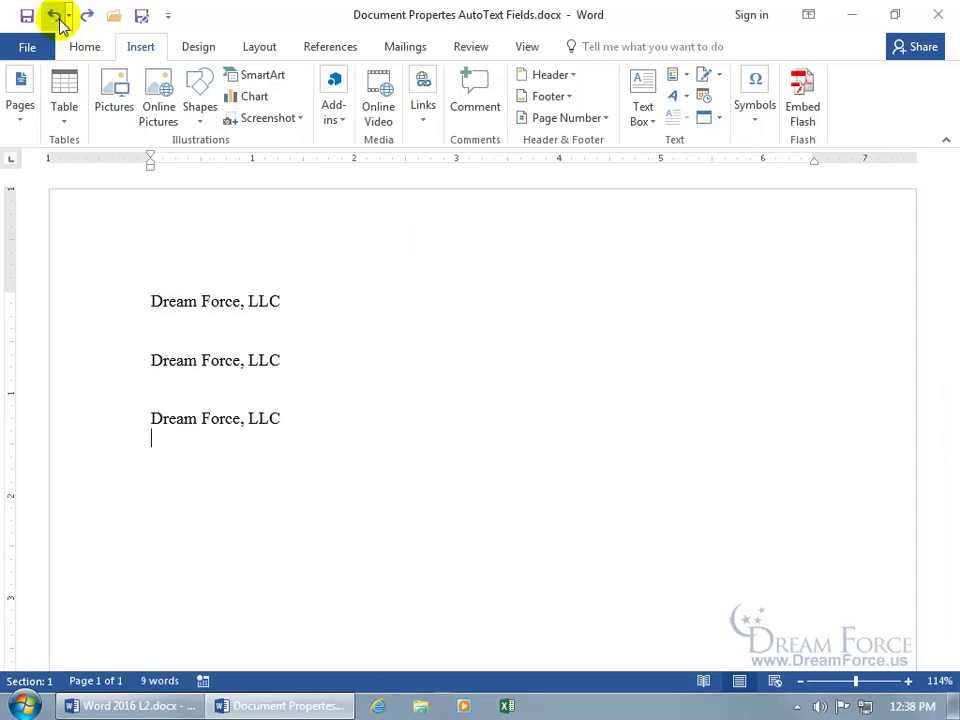
click(54, 15)
text(rea)
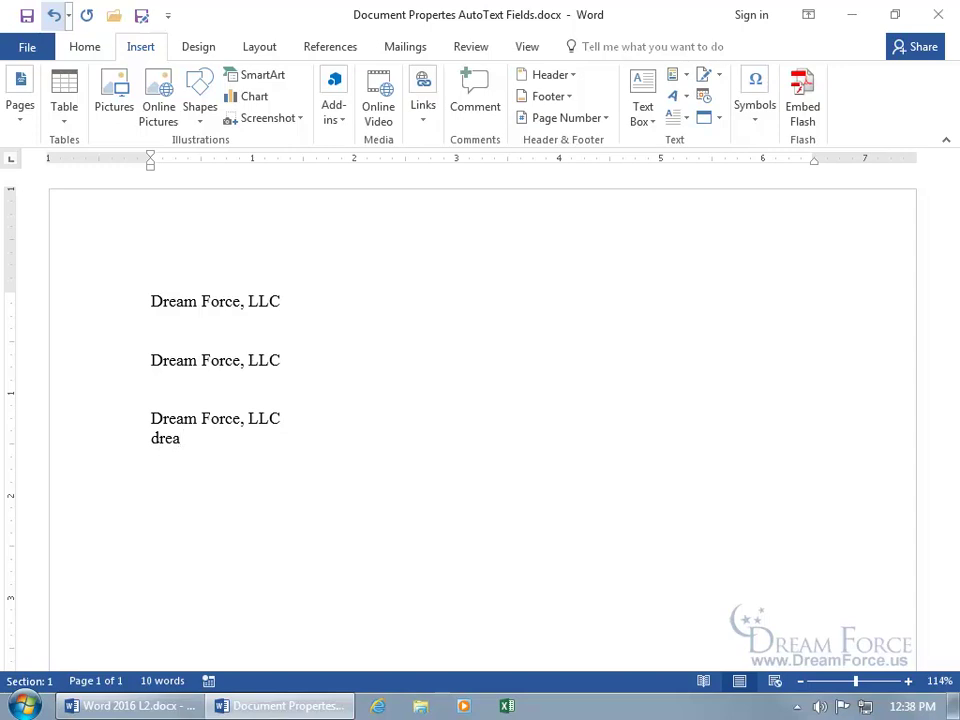
click(54, 15)
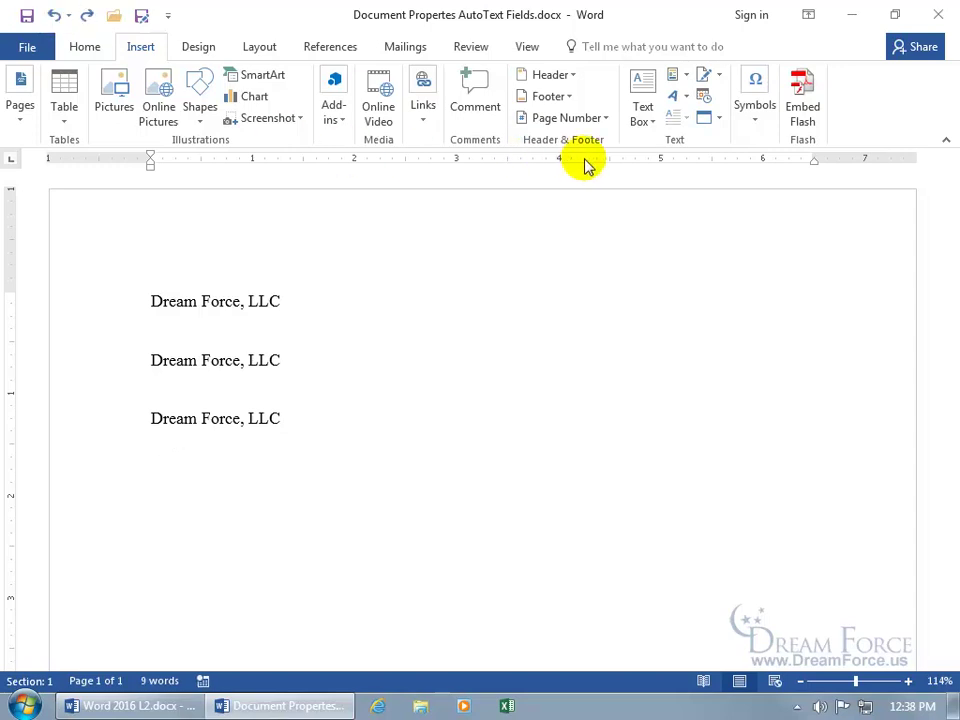
Rename the Com AutoText entry as "Comp" in its building block properties and redefine the entry.
click(686, 84)
mouse_move(689, 102)
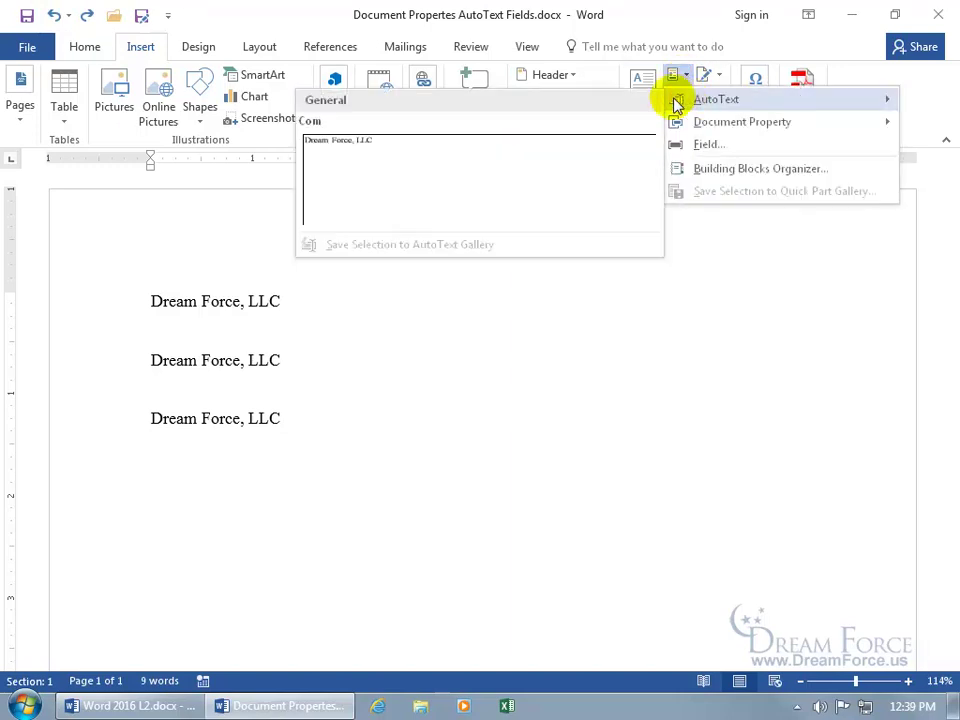
right_click(517, 176)
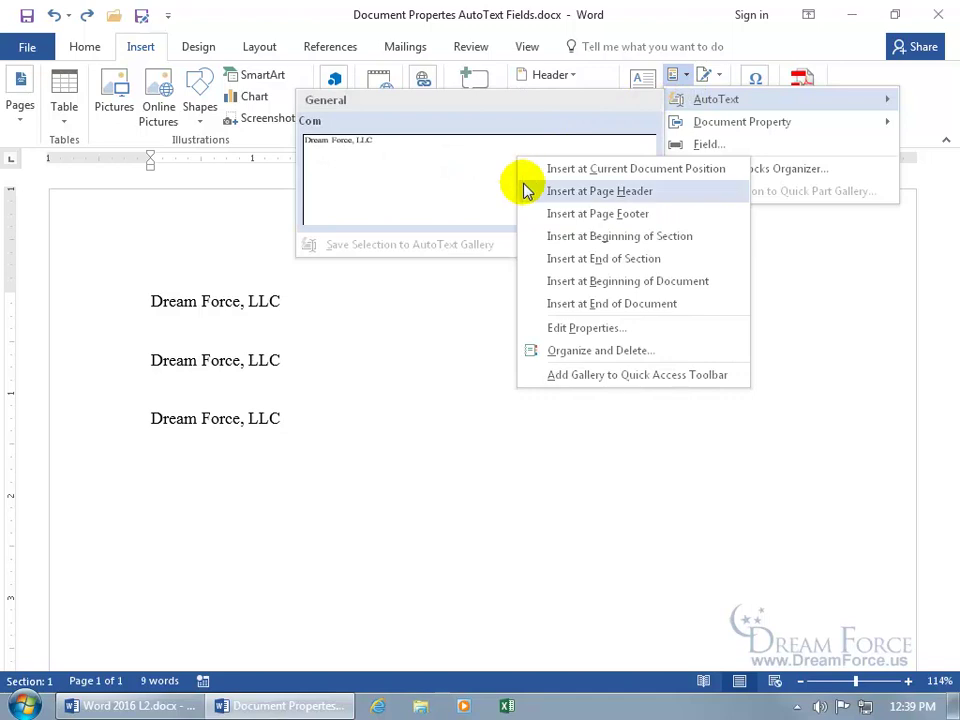
click(568, 333)
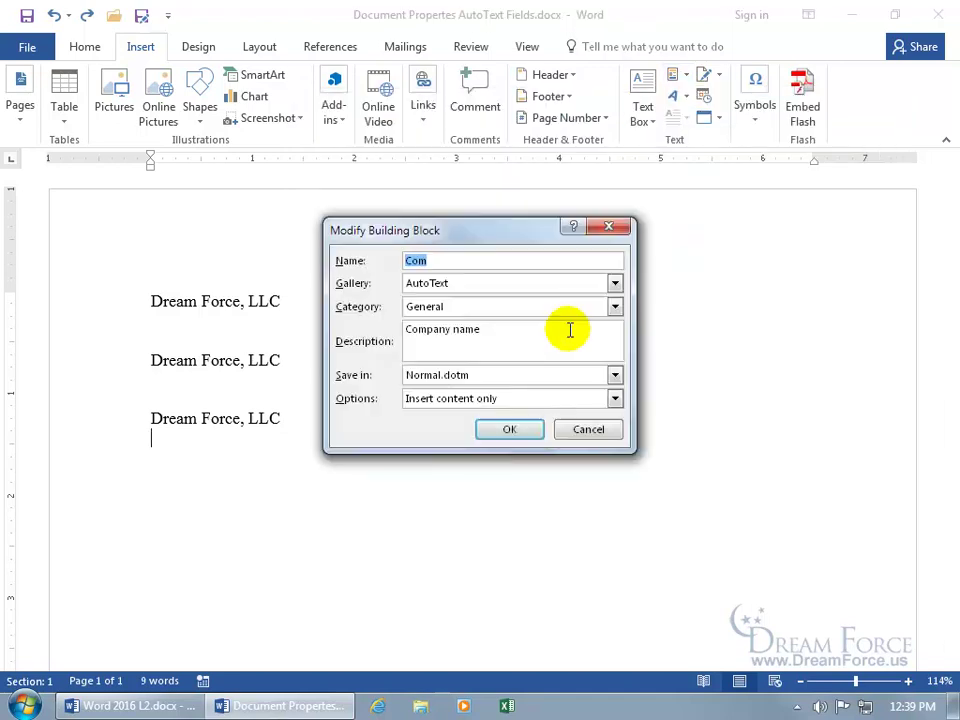
click(432, 259)
text(p)
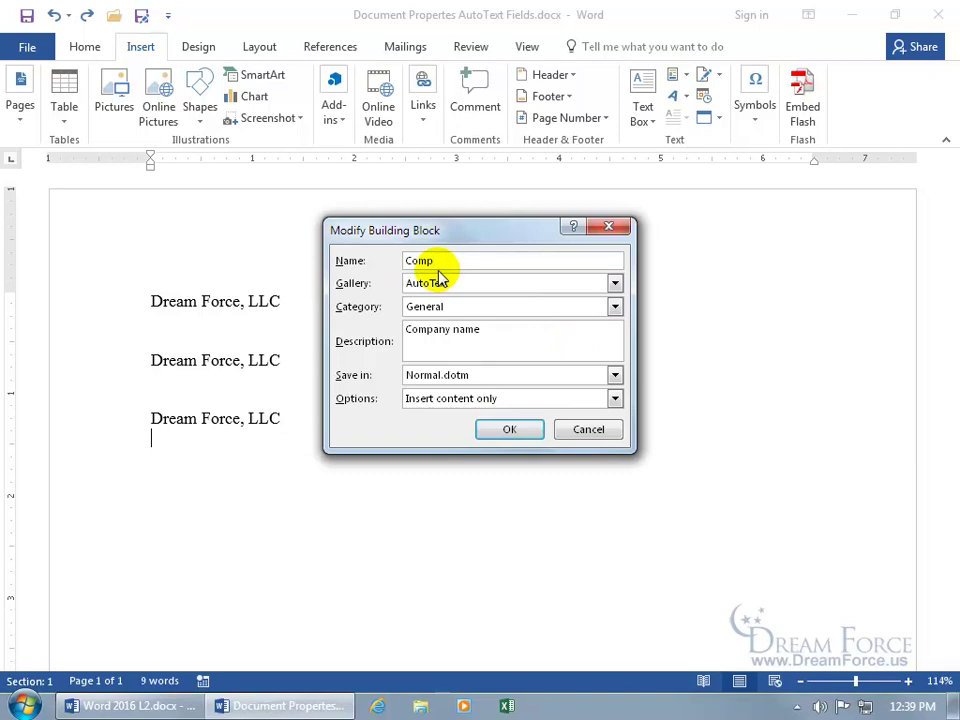
click(502, 431)
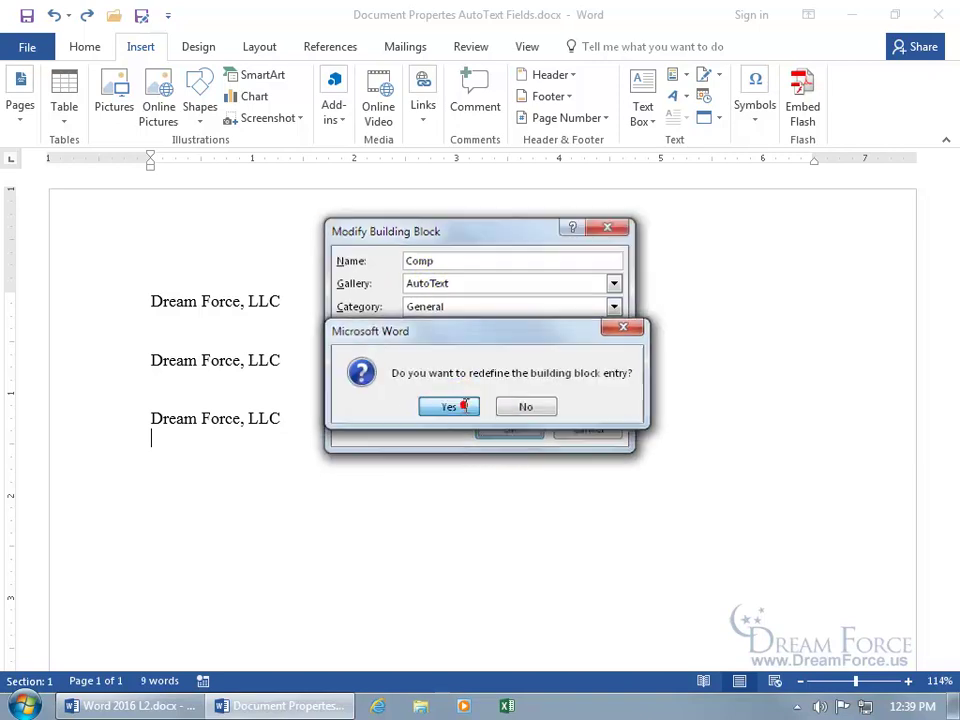
click(465, 407)
Insert the company name below the third one from its AutoText entry using the prefix "comp", and add a new line.
text(comp)
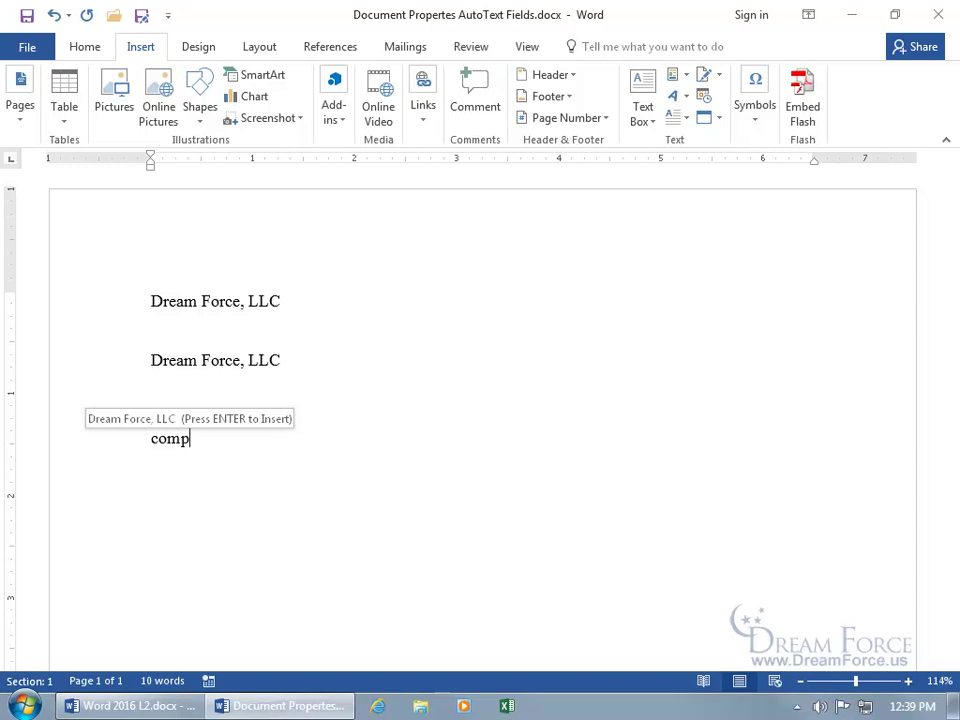
key(Return)
key(Return)
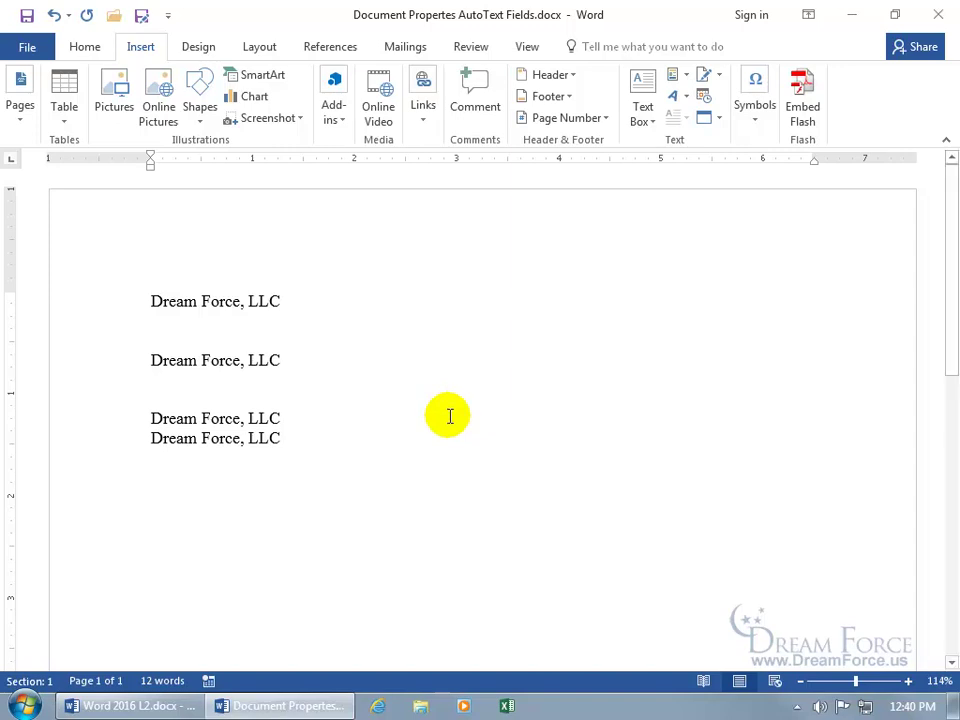
Delete all the text in the document.
key(ctrl+a)
key(Delete)
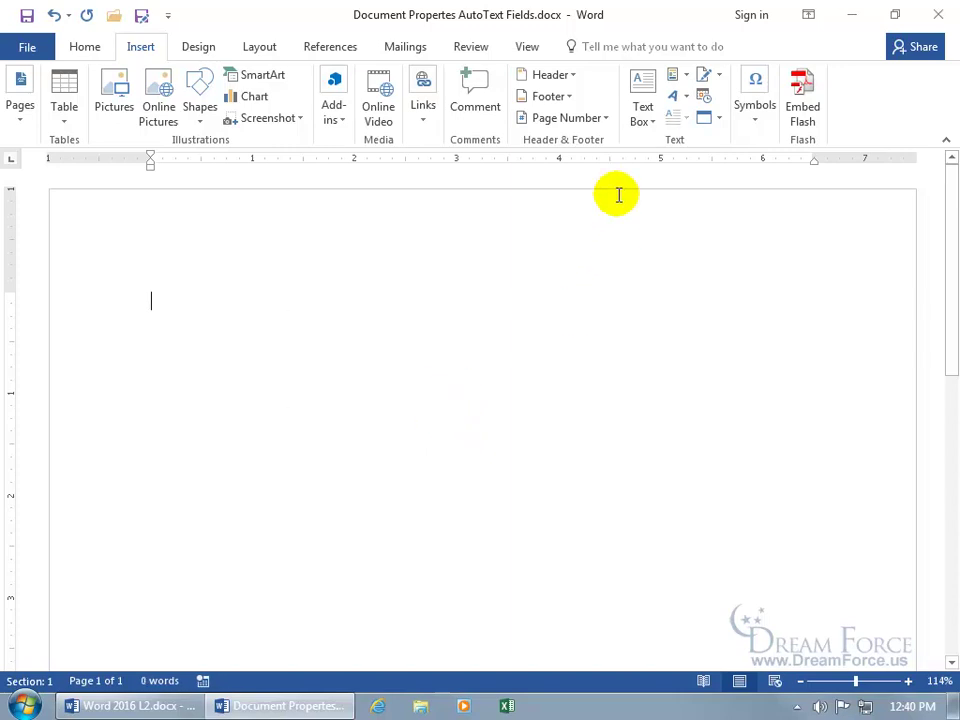
Delete the Comp AutoText entry in the Building Blocks Organizer and close the organizer.
click(679, 80)
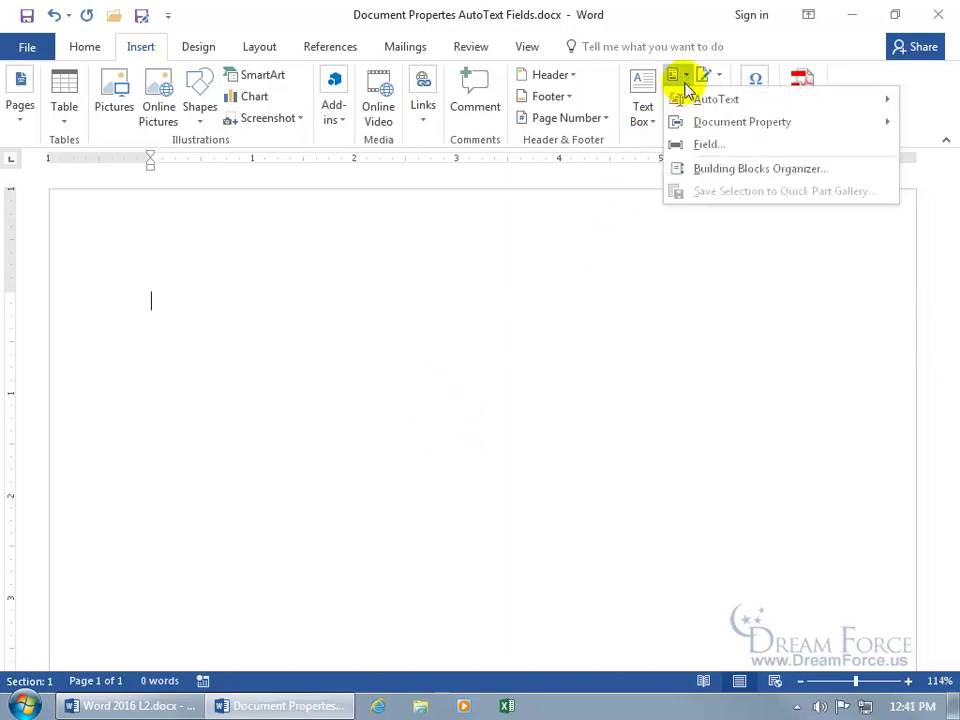
mouse_move(700, 99)
right_click(542, 184)
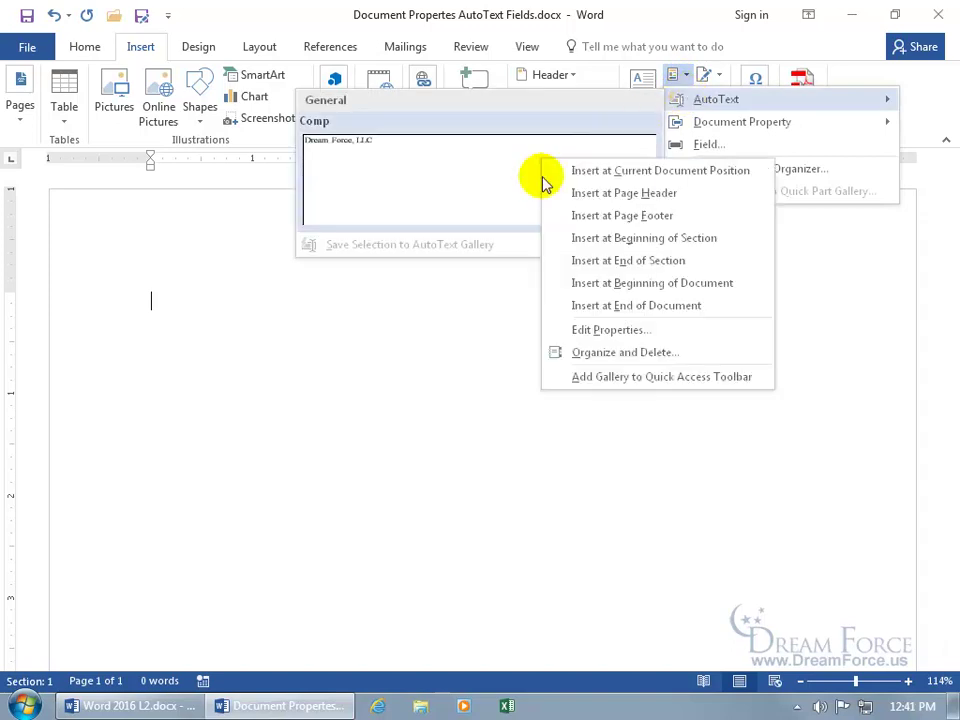
click(600, 354)
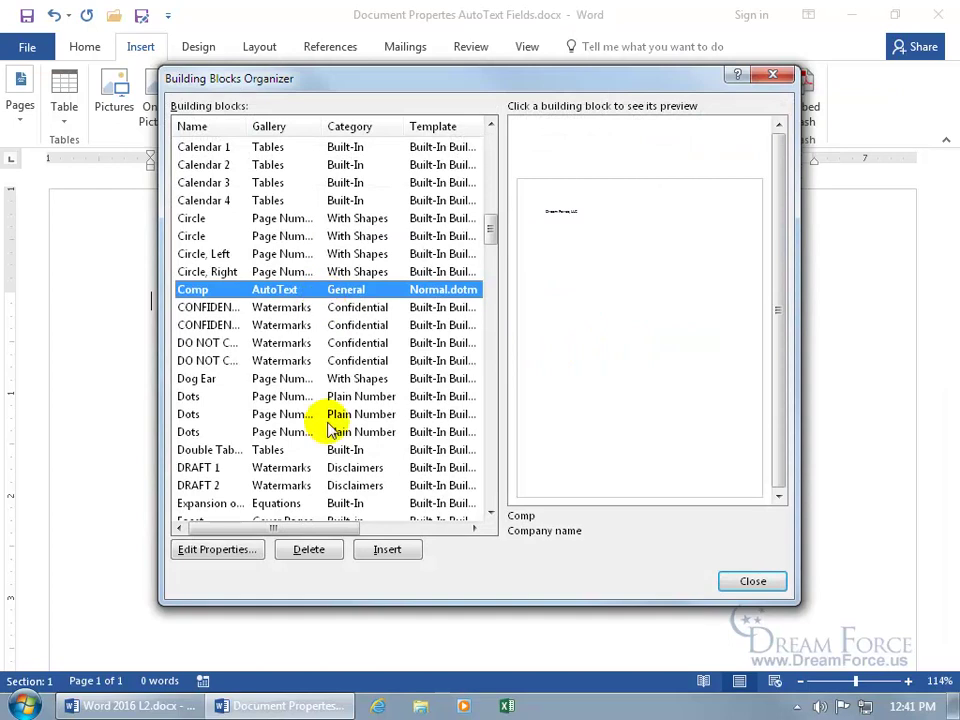
click(311, 549)
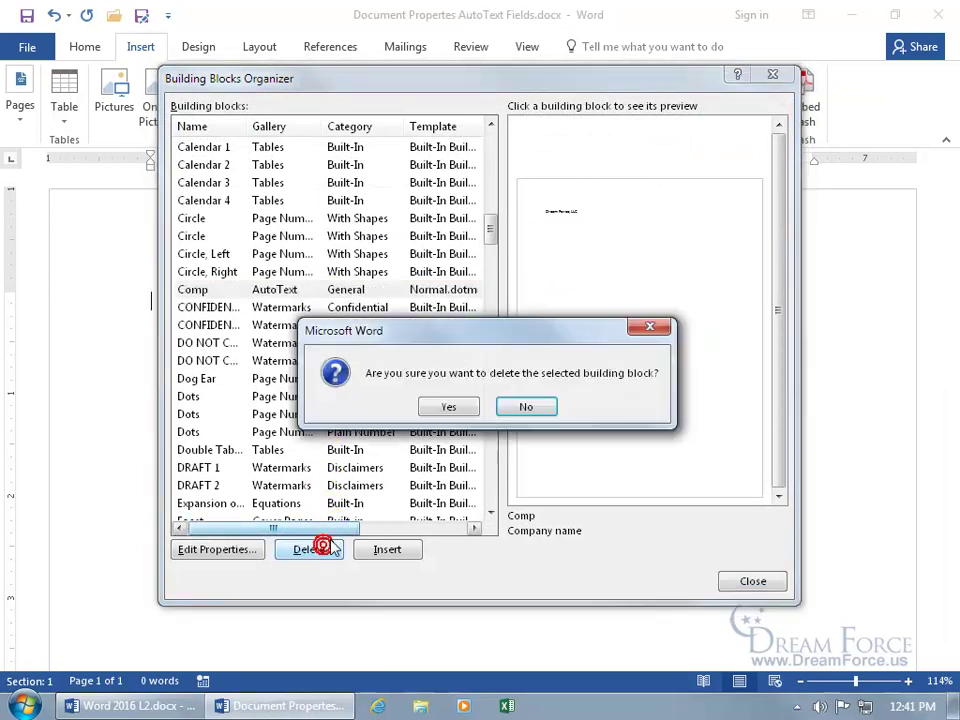
click(450, 406)
click(742, 576)
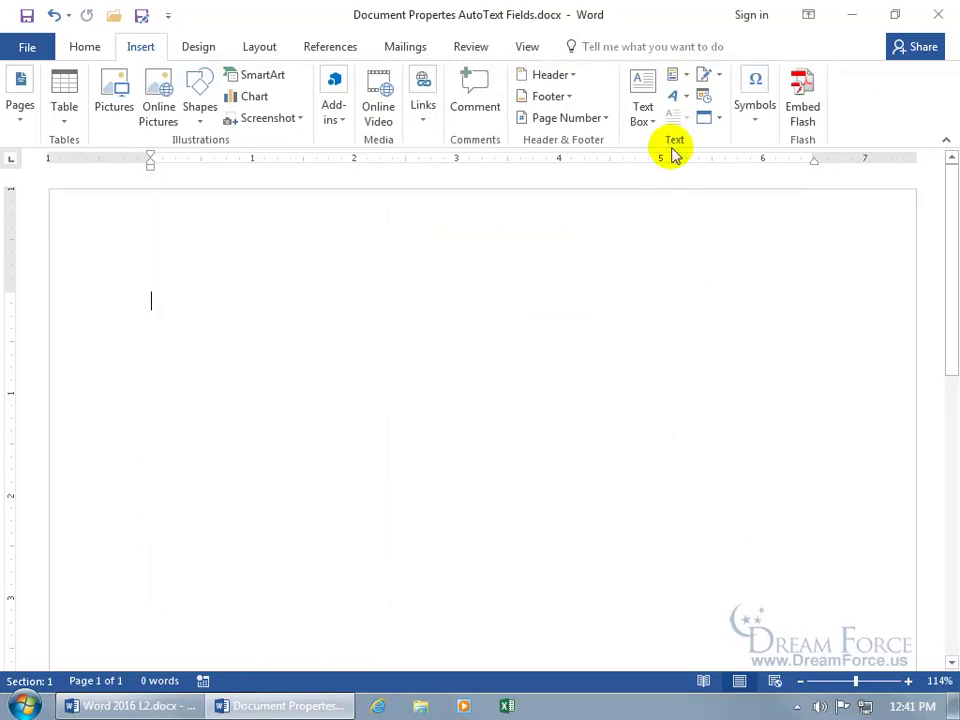
Check the AutoText gallery for remaining entries and look over the document property fields available for insertion.
click(676, 78)
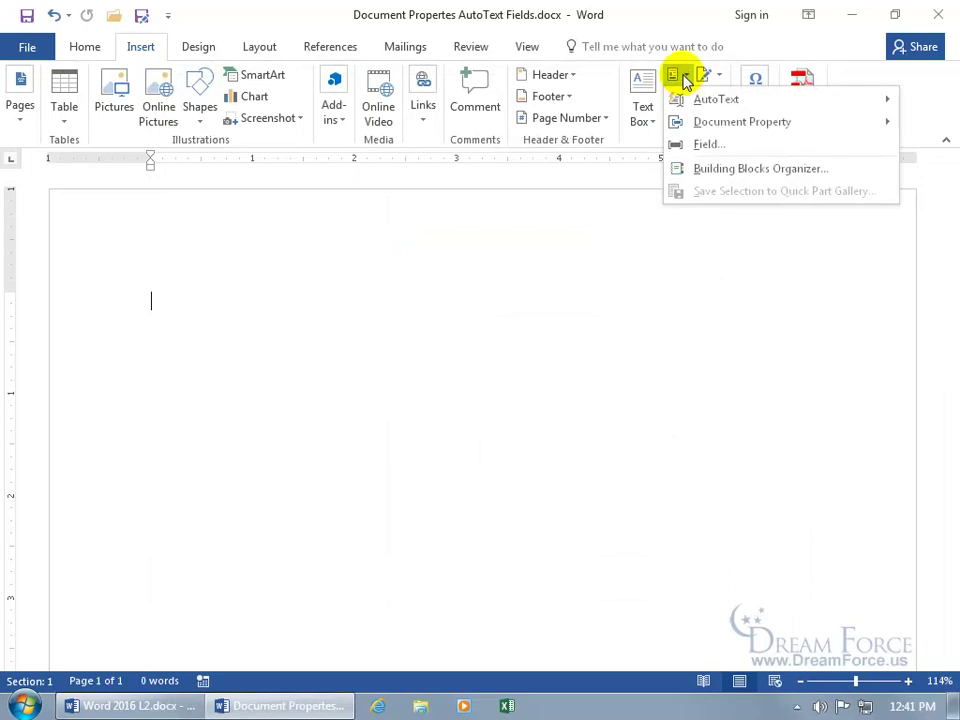
mouse_move(683, 100)
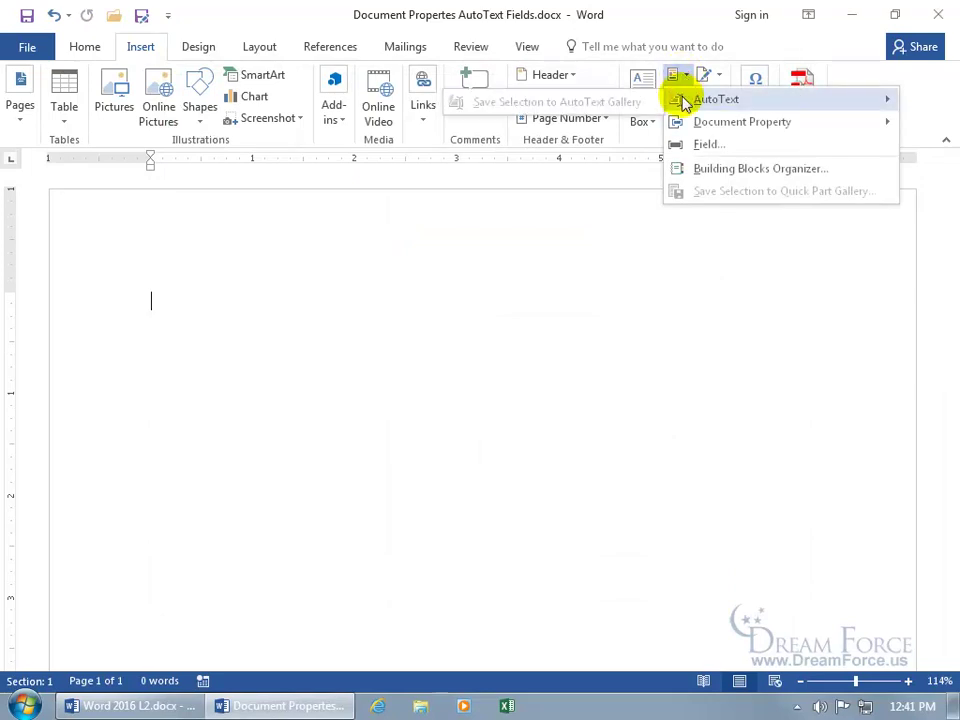
mouse_move(703, 121)
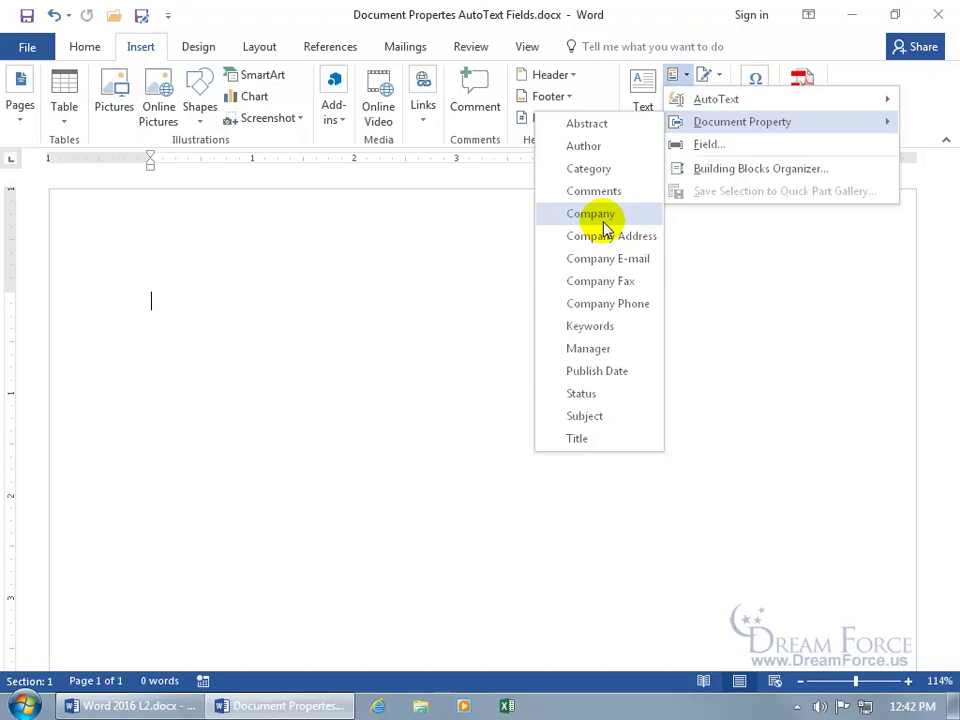
click(343, 219)
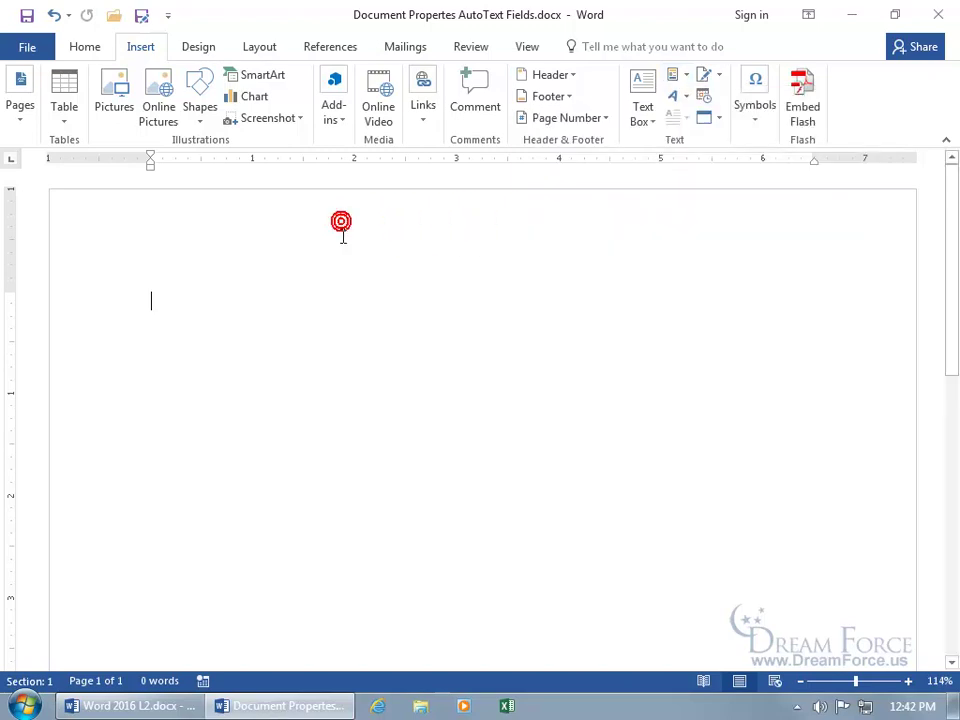
Examine the document's info, including its author, and expand the list to show all document properties.
click(28, 44)
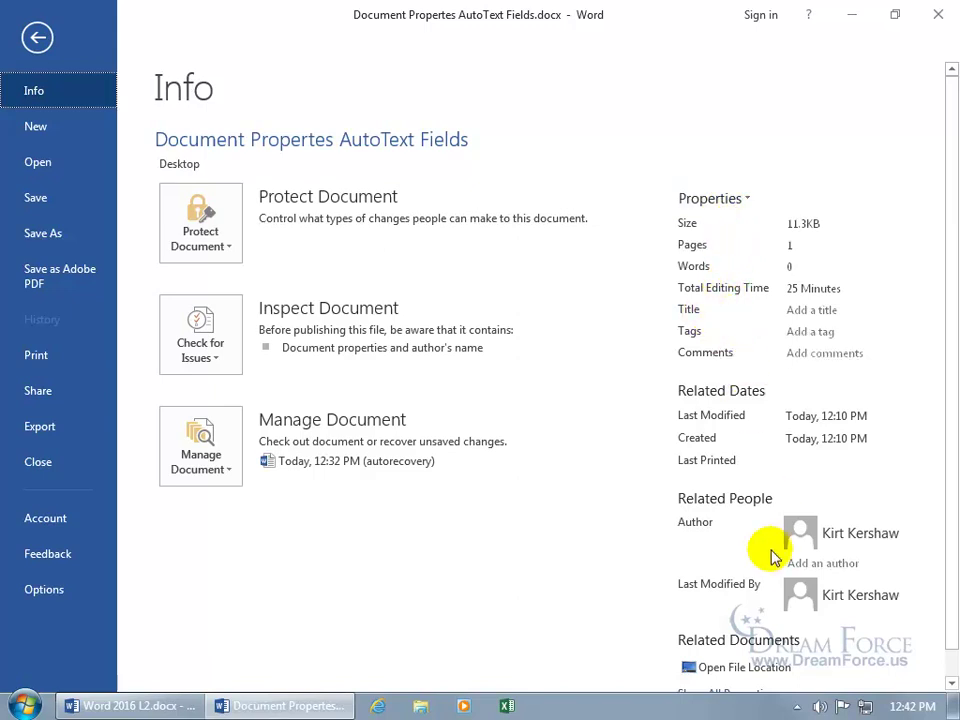
mouse_move(878, 546)
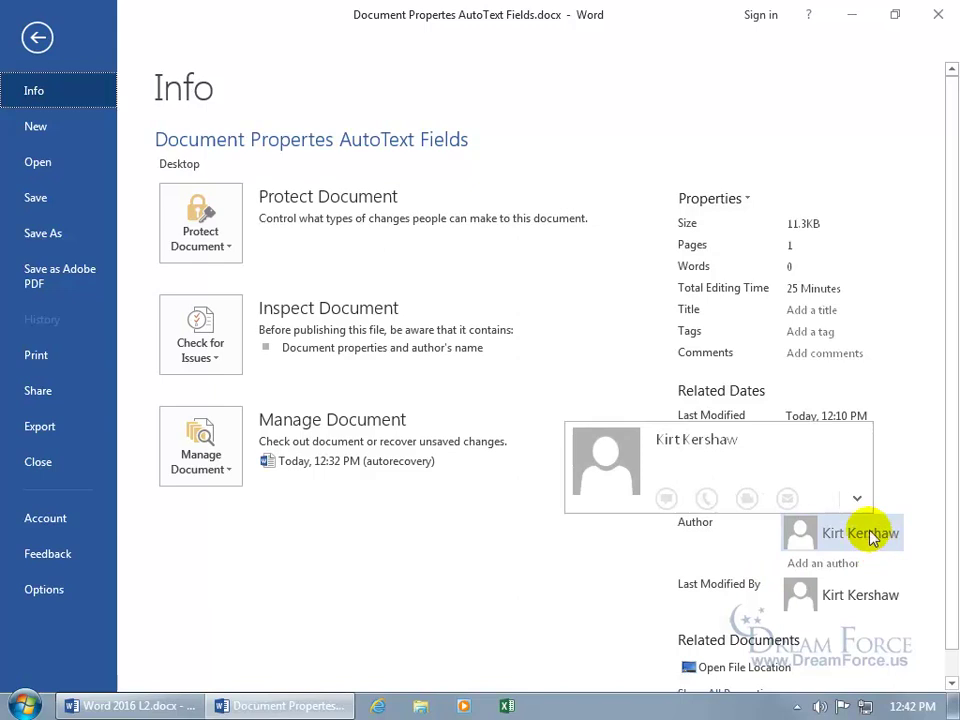
scroll(826, 433, down, 1)
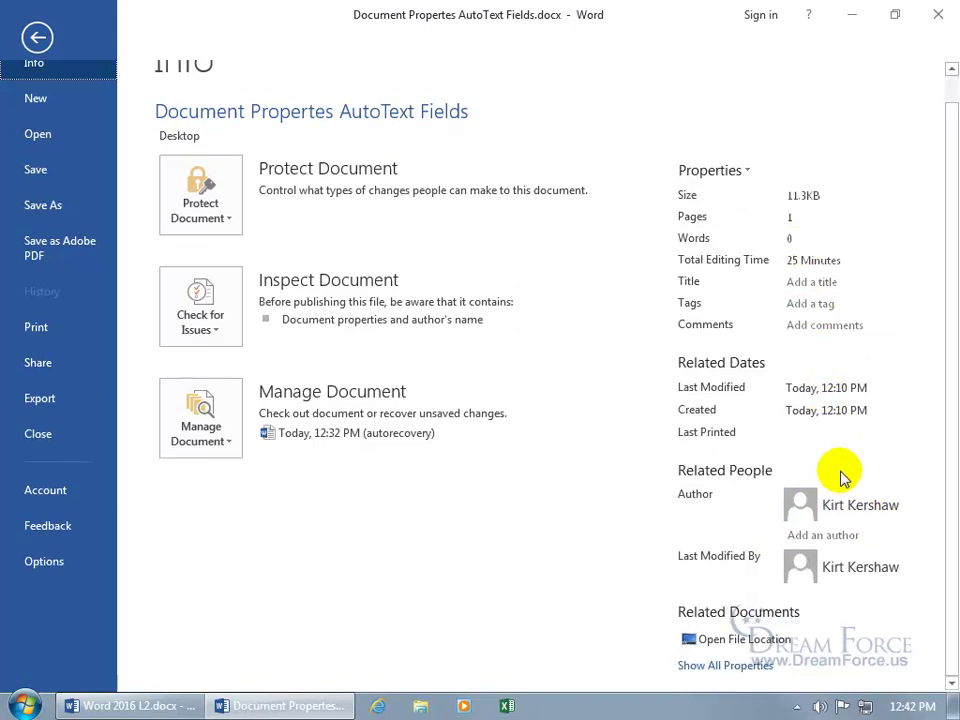
click(748, 667)
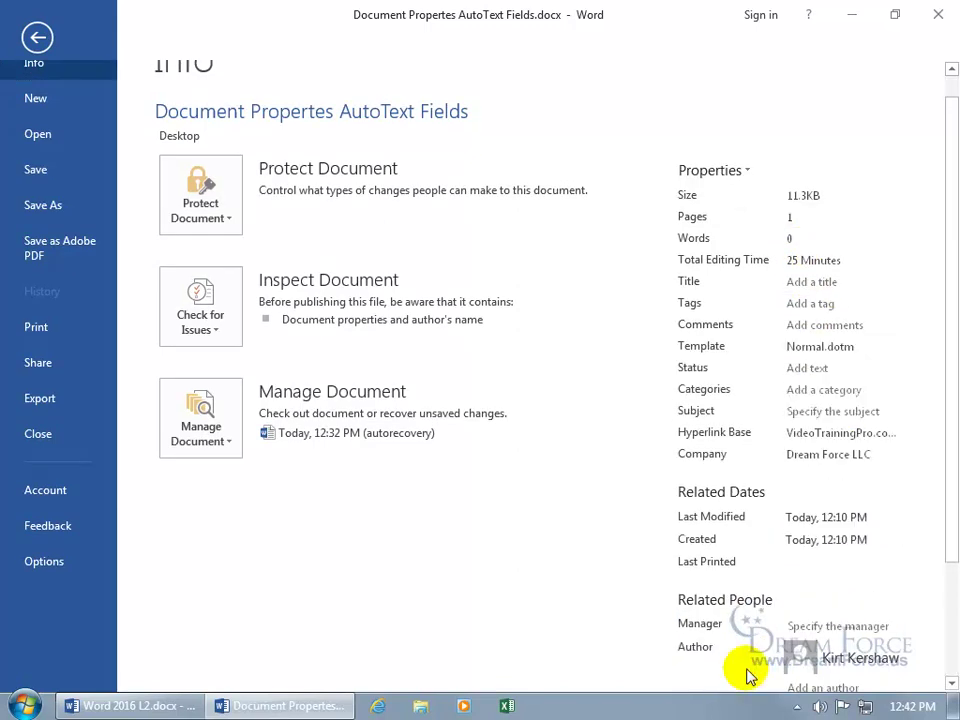
In the document's advanced properties, set the title to "Word Training on part of Quick Parts Gallery" and the manager to "Me".
click(745, 172)
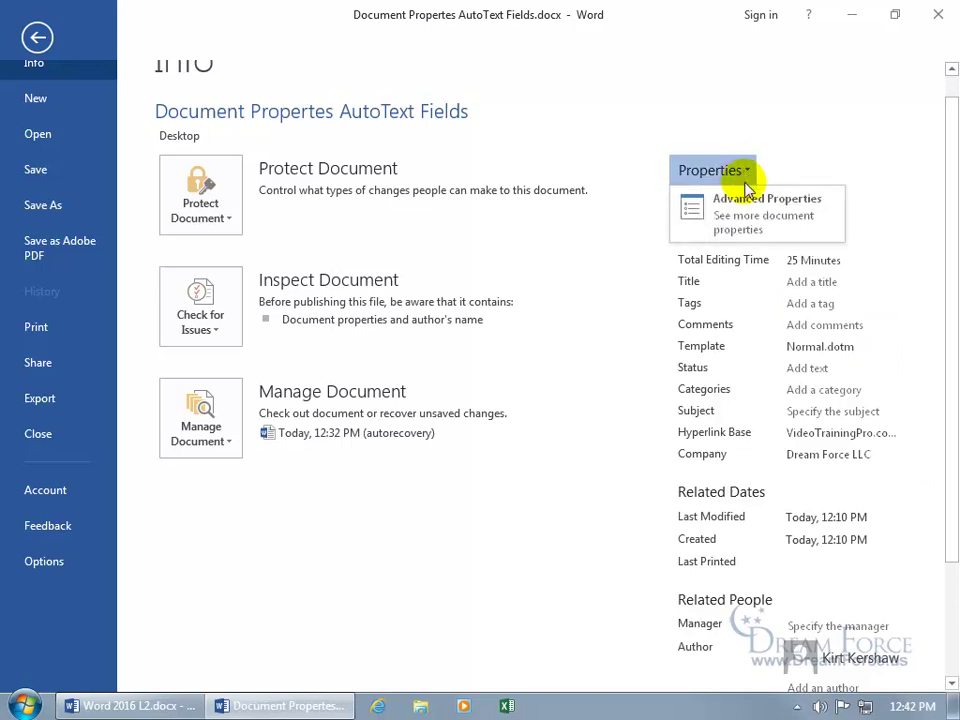
click(749, 214)
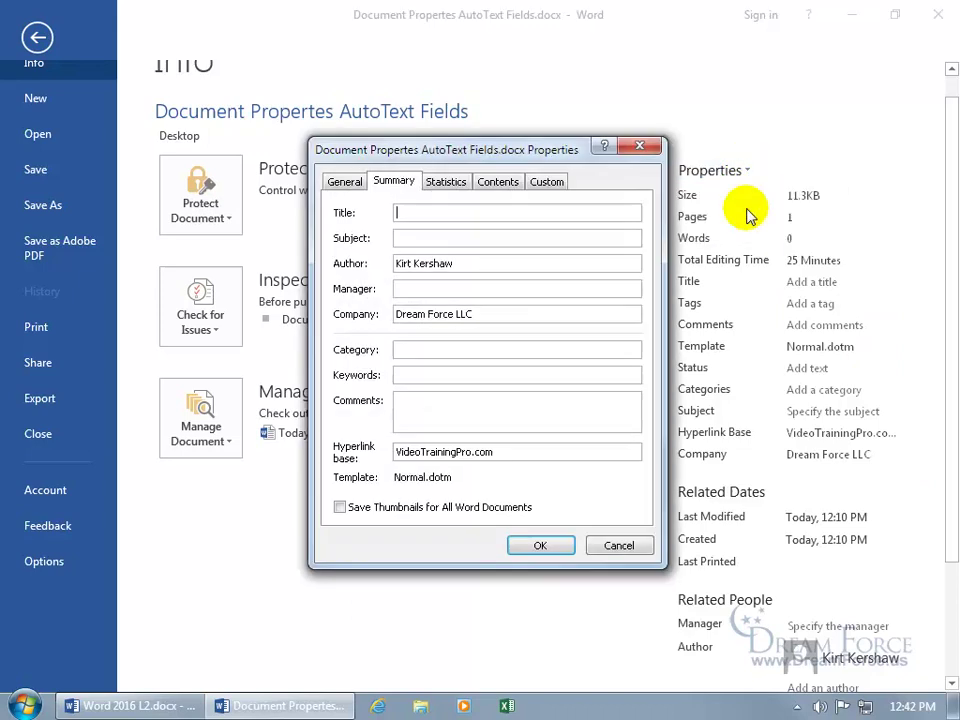
click(411, 212)
text(Word)
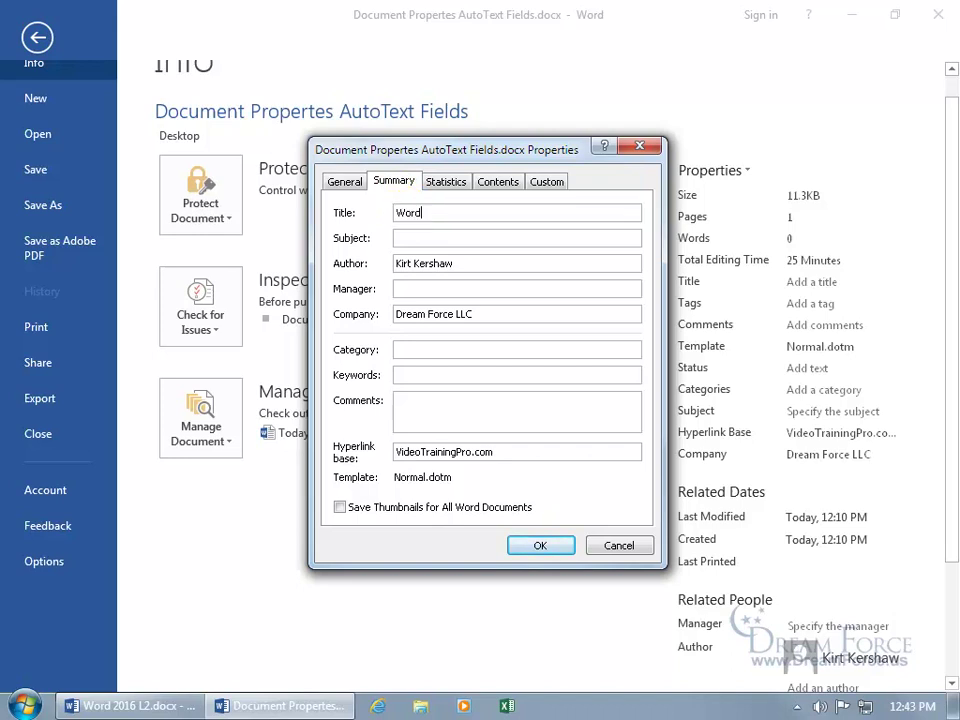
text( Training on part of Quick Parts Gallery)
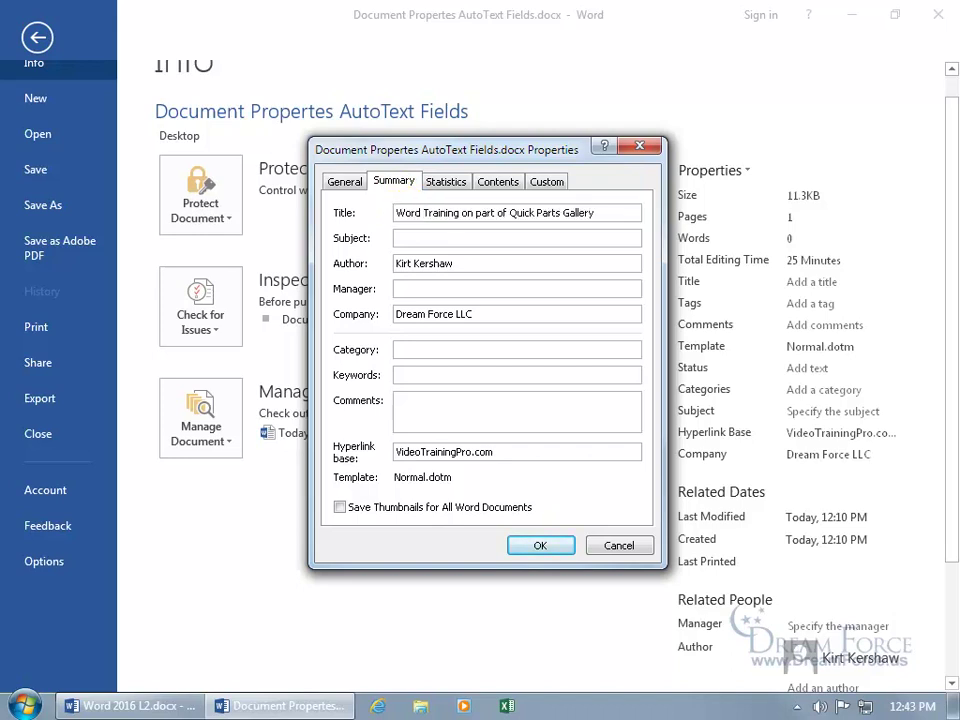
click(426, 289)
text(Me)
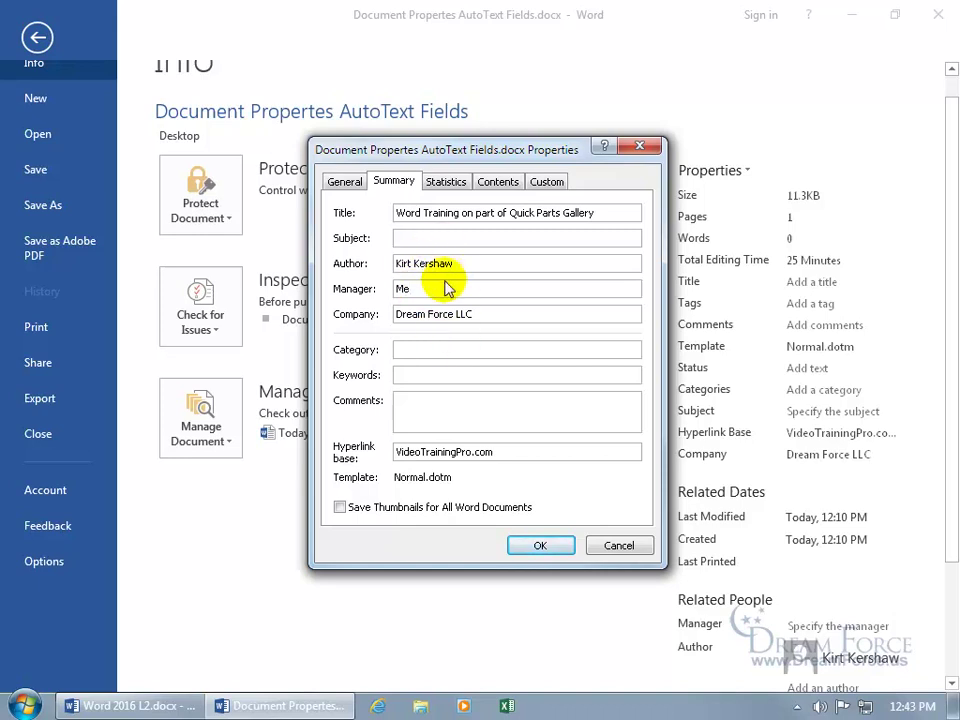
click(541, 546)
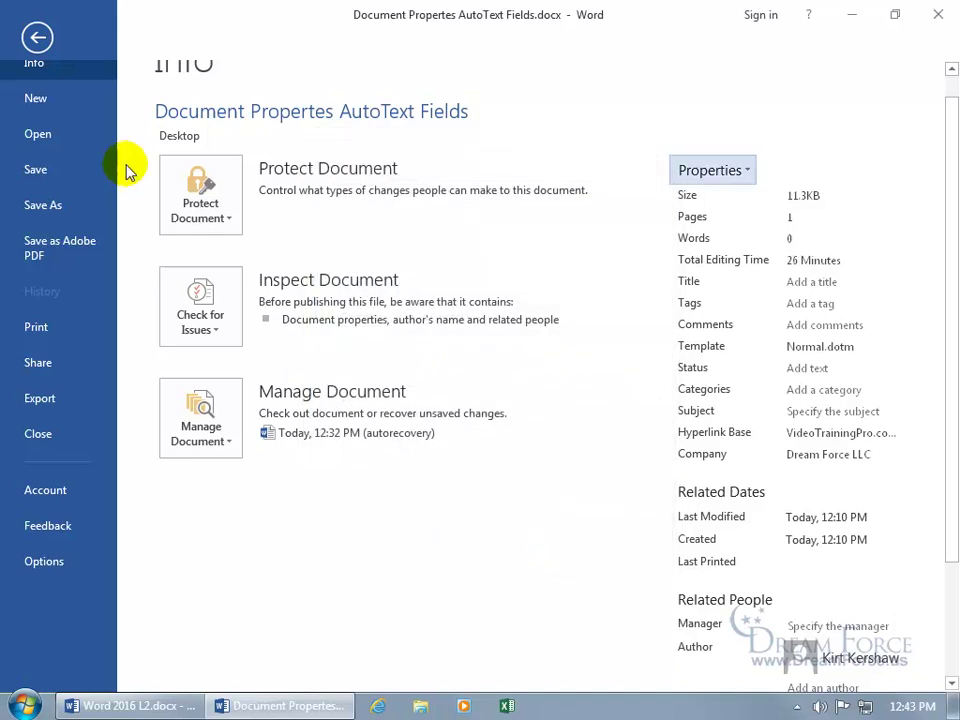
click(40, 34)
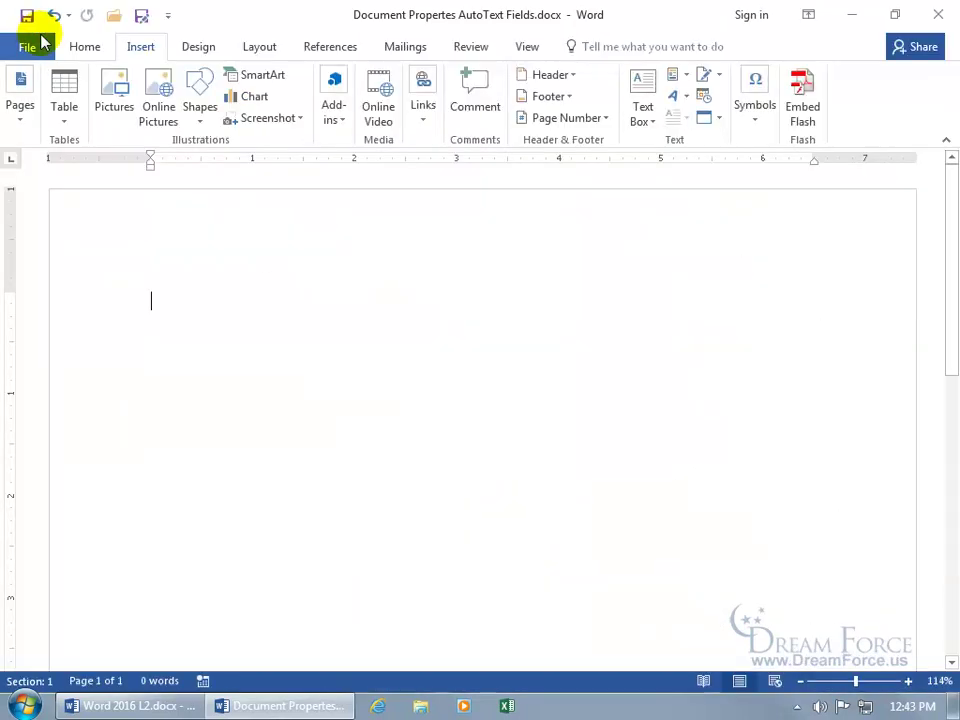
Insert the Author document property into the document and append the letter s to the name in that field.
click(682, 77)
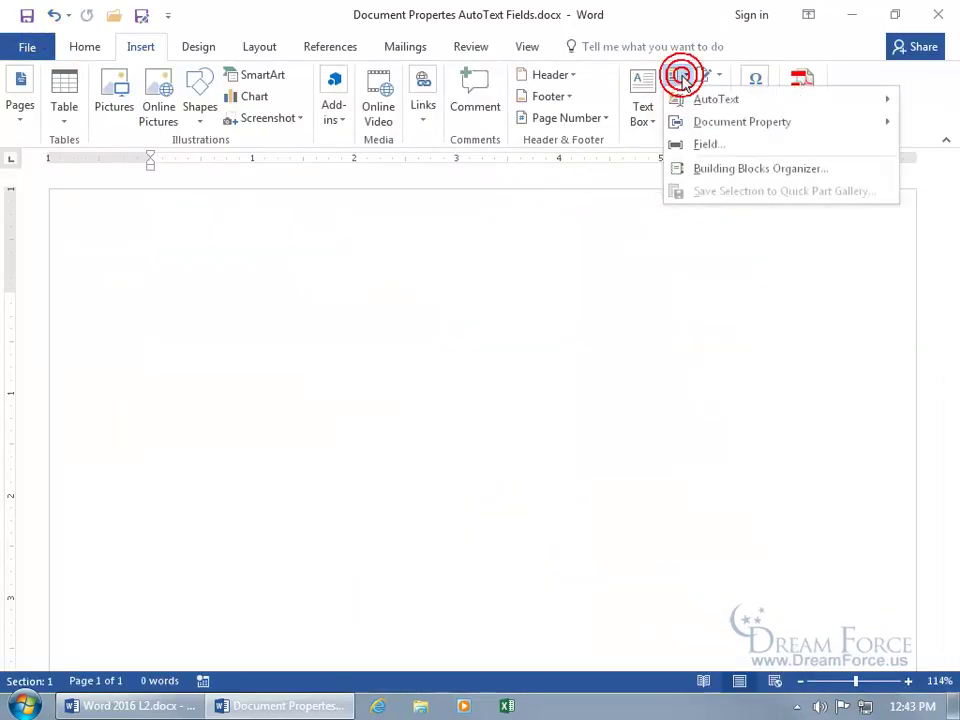
mouse_move(698, 123)
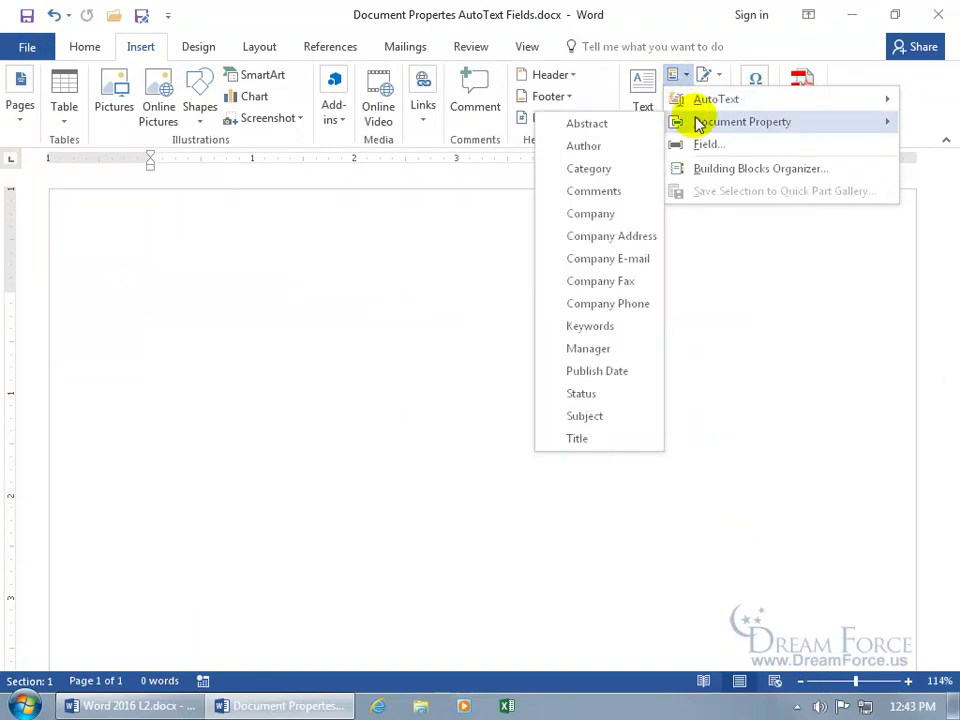
click(611, 148)
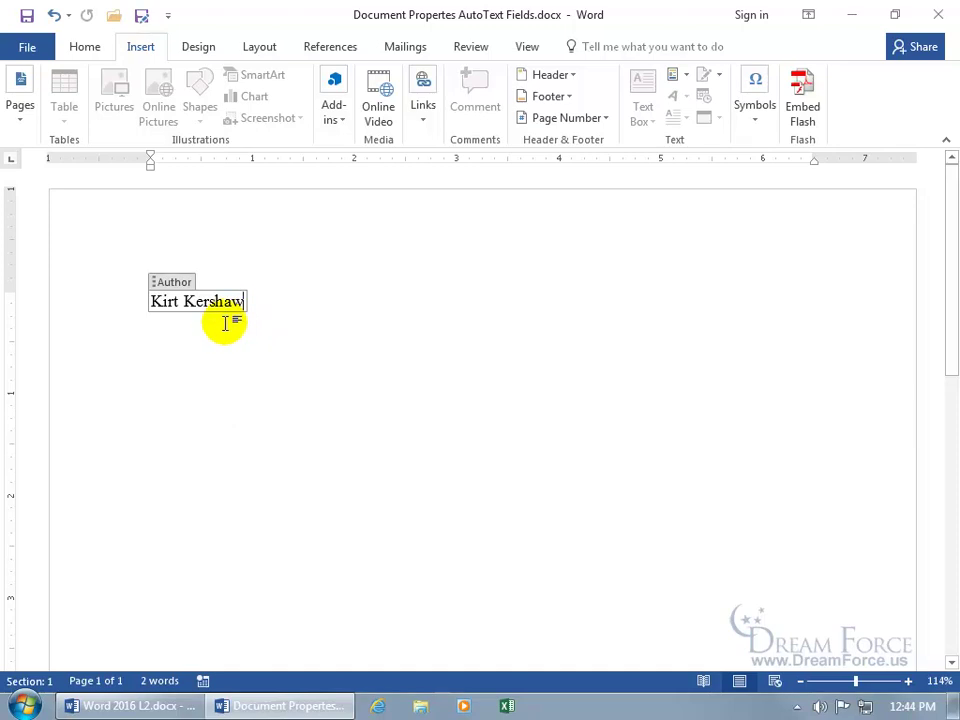
click(303, 311)
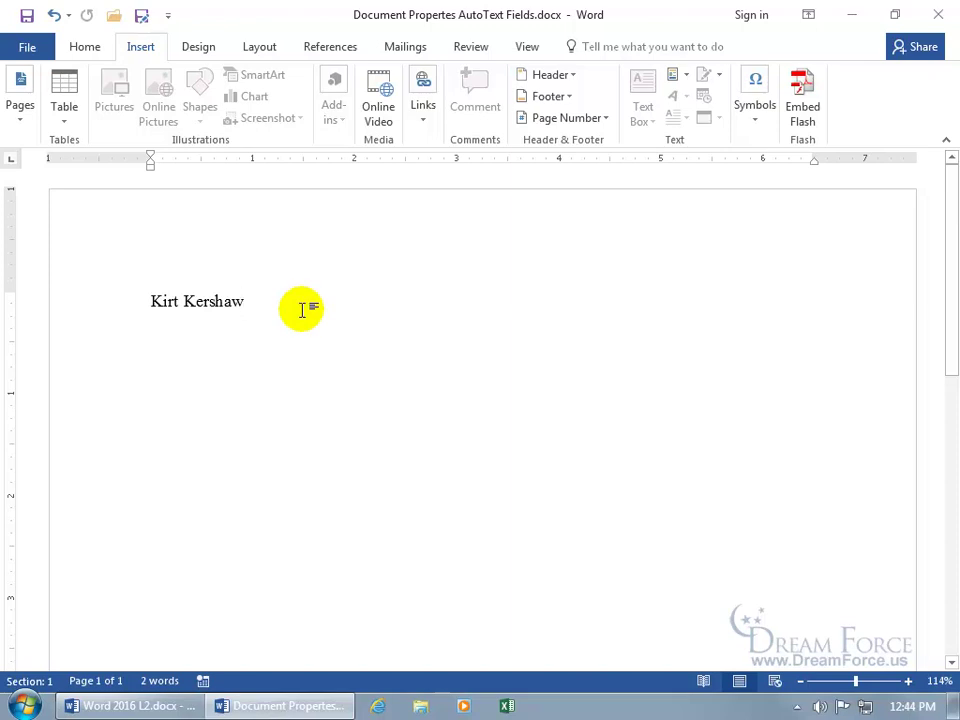
click(220, 305)
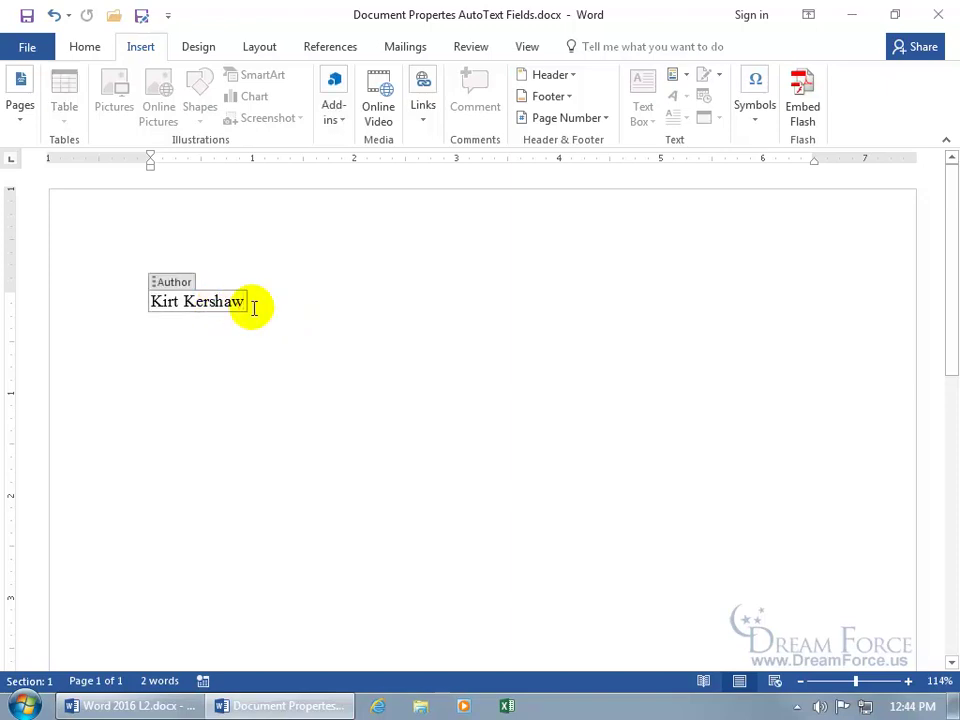
text(s)
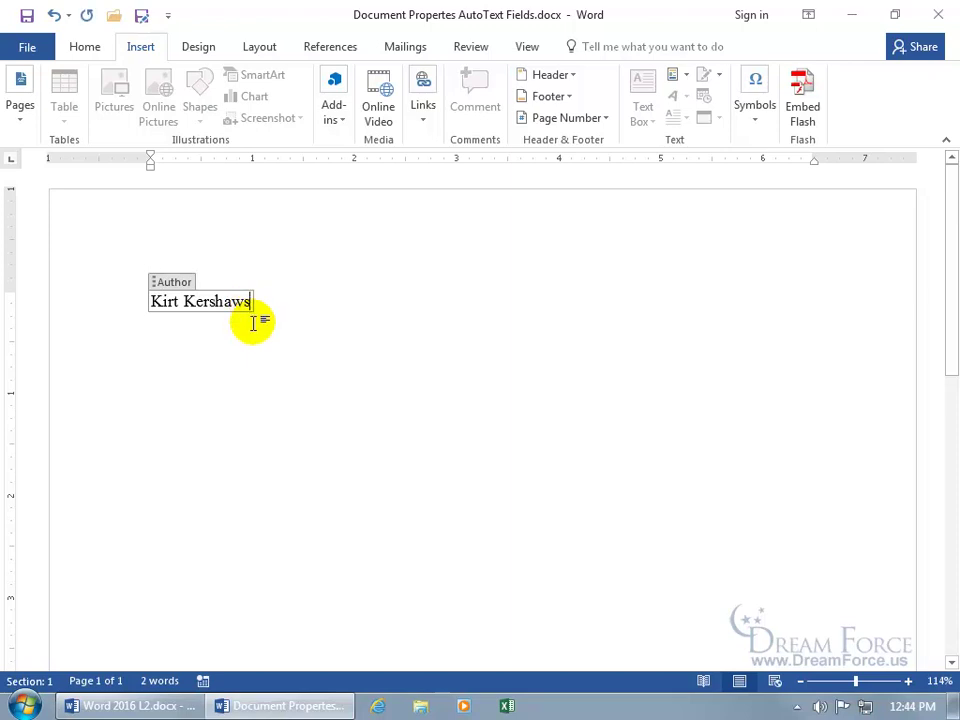
Remove the trailing s from the author's name in the document's advanced properties and return to the document.
click(29, 46)
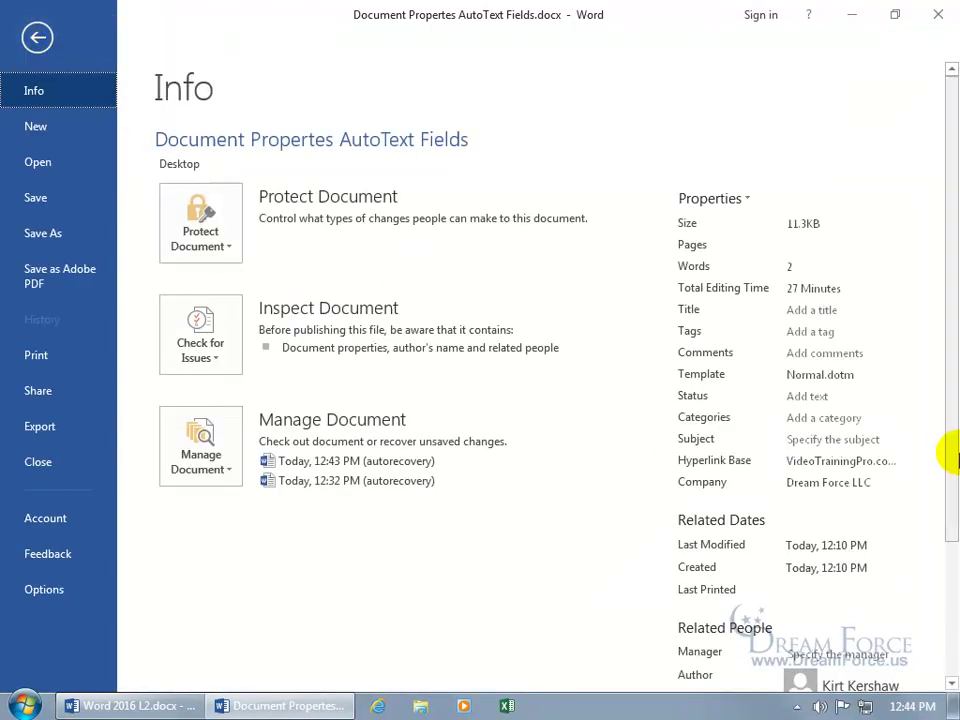
scroll(948, 455, down, 3)
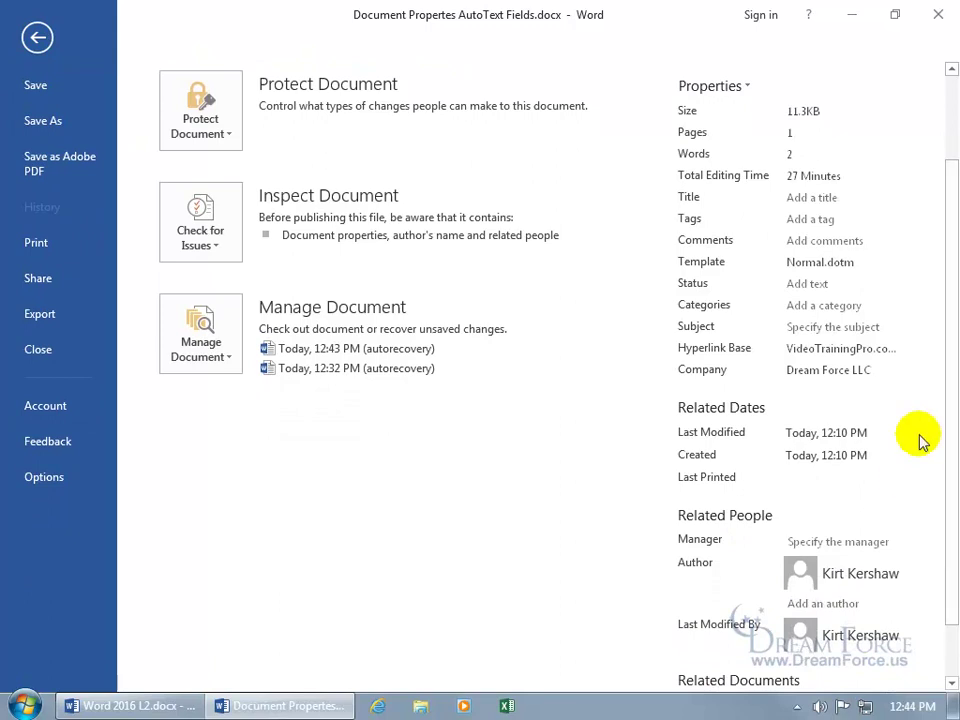
scroll(951, 388, up, 3)
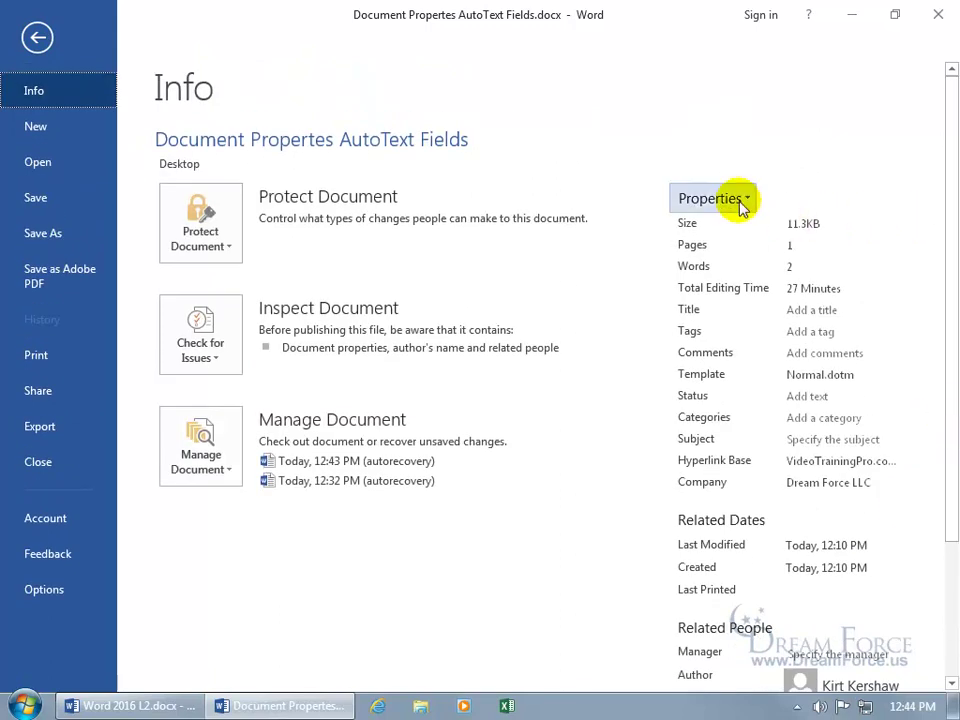
click(740, 201)
click(740, 230)
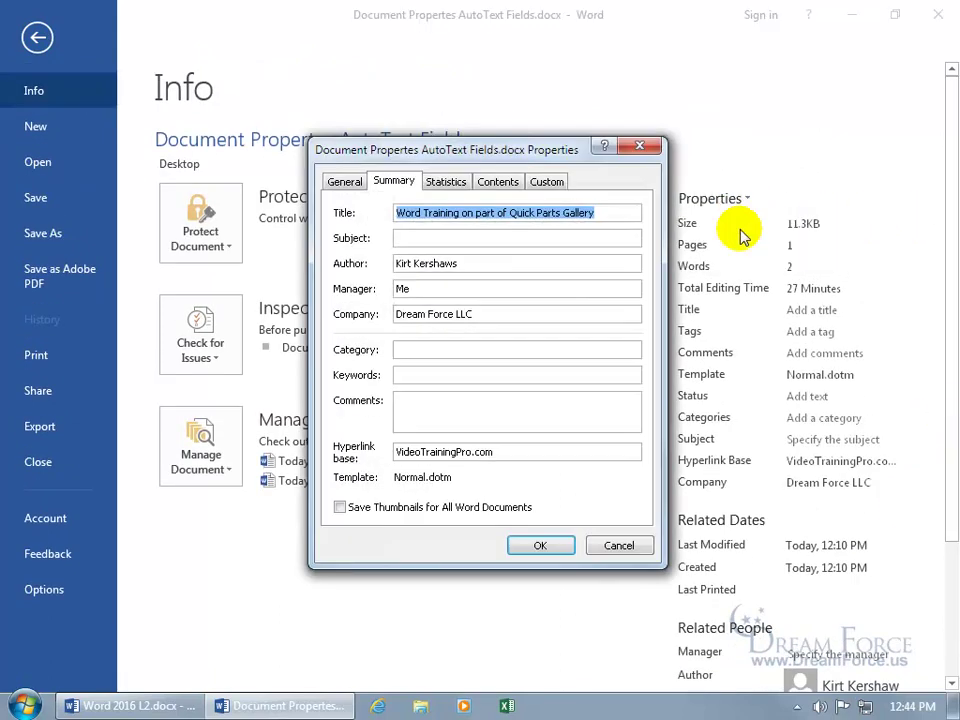
click(463, 263)
key(BackSpace)
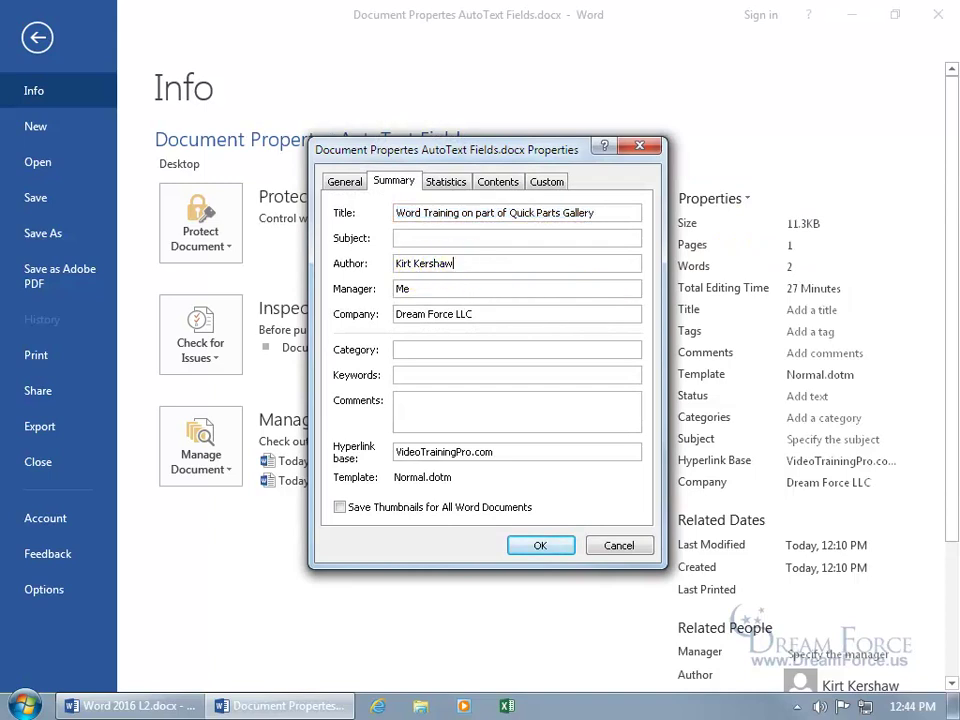
click(541, 545)
click(40, 37)
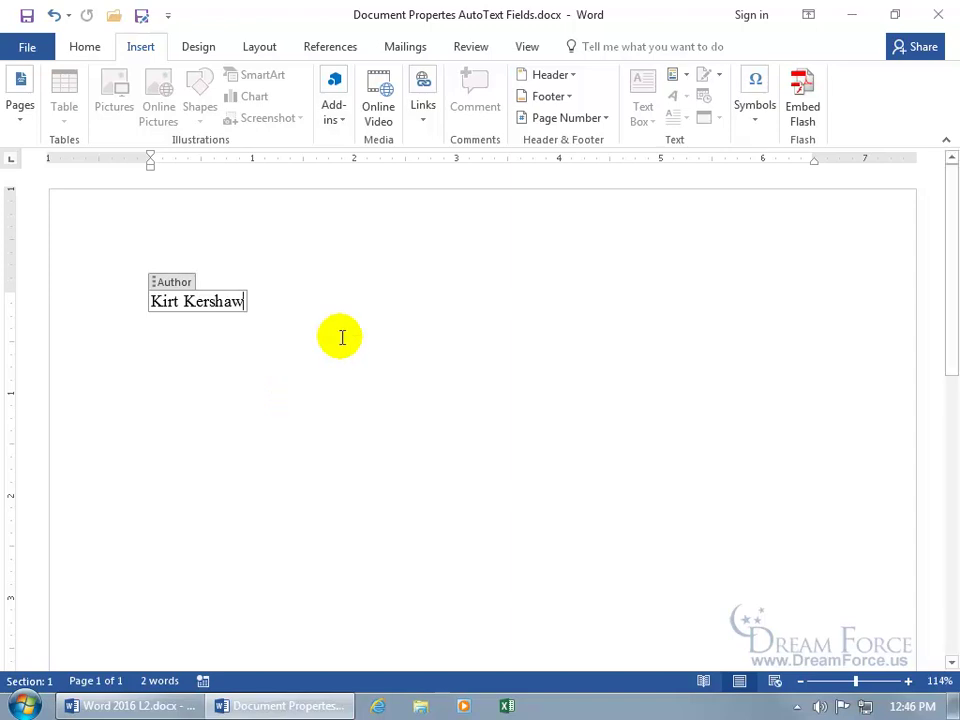
Remove the content control from the inserted author name and delete the remaining name text.
click(686, 80)
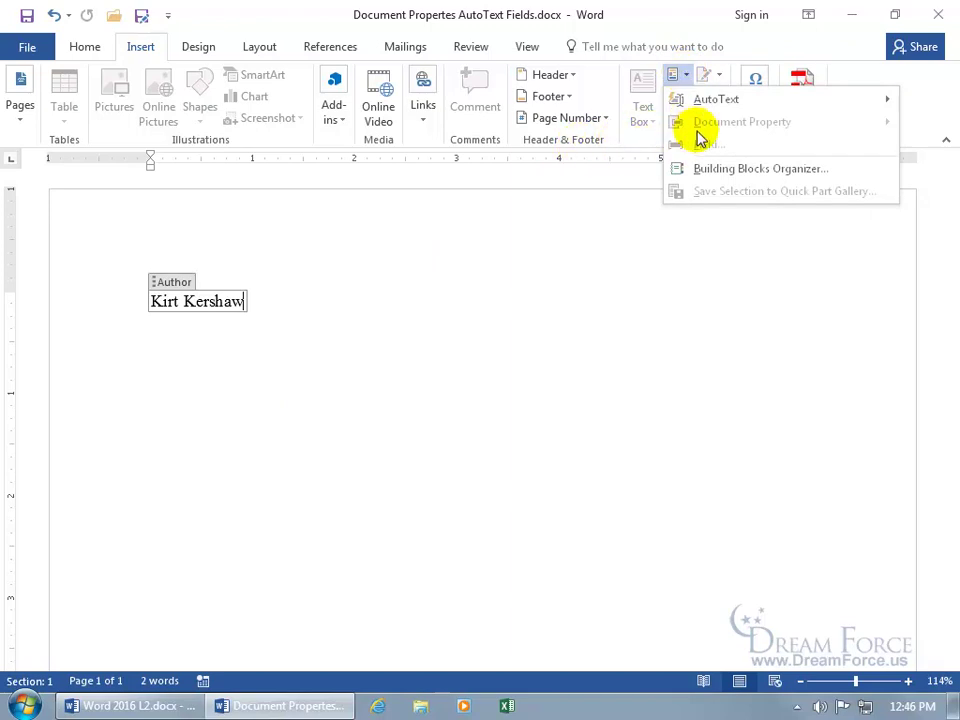
right_click(225, 301)
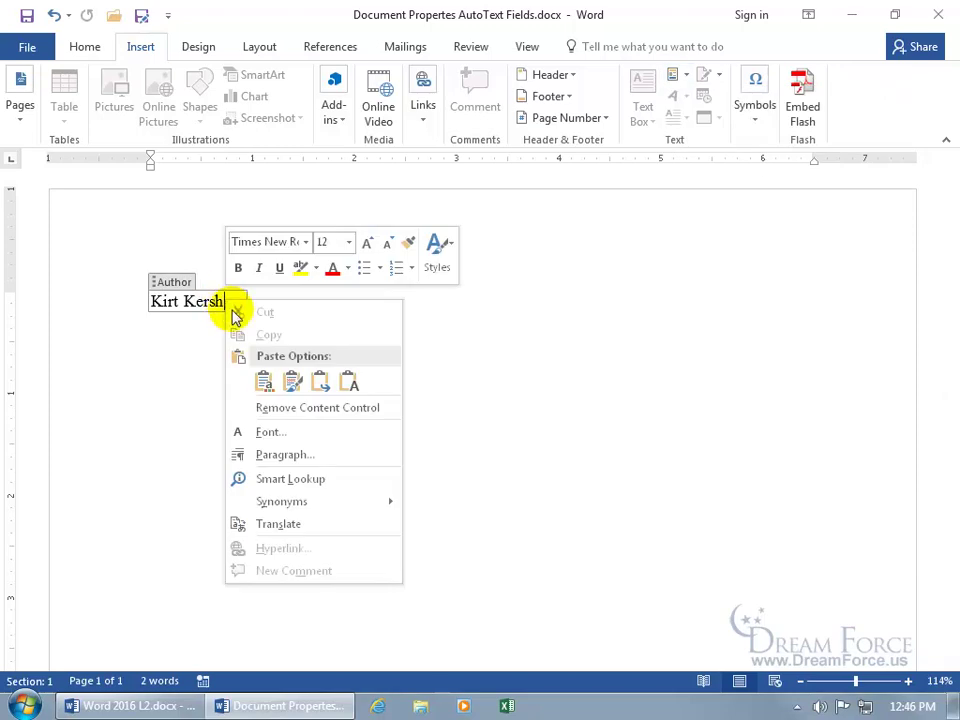
click(272, 410)
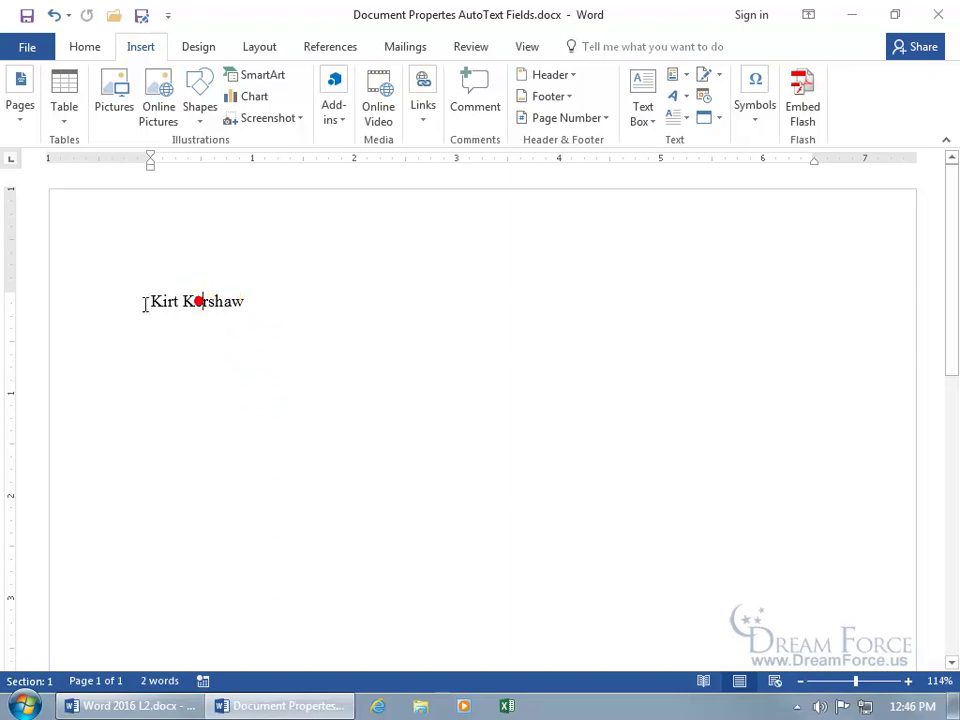
click(177, 301)
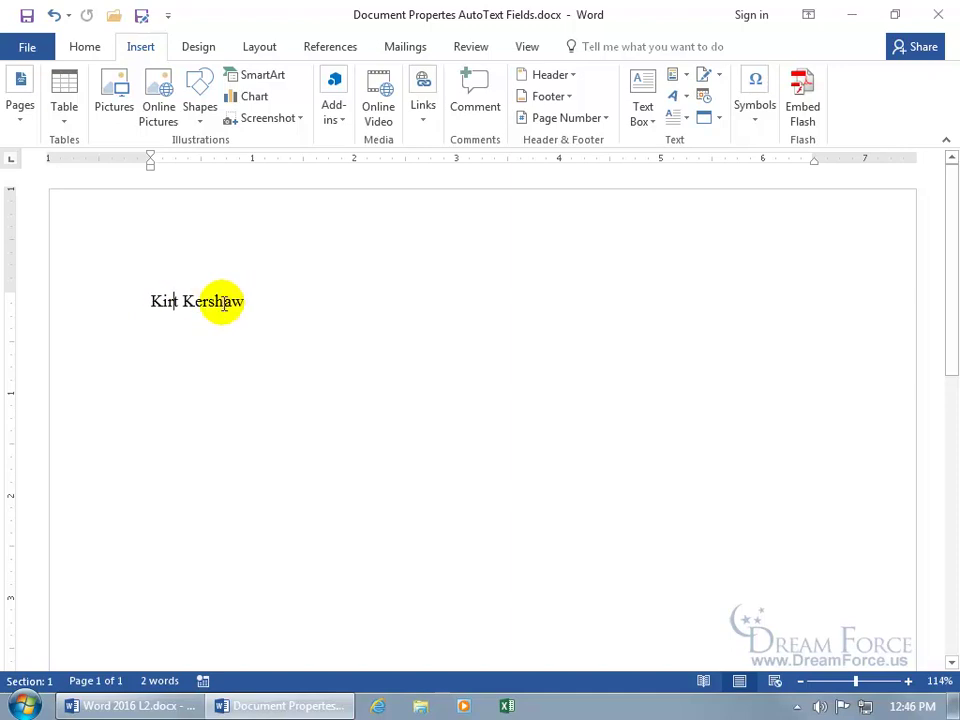
drag(224, 304, 129, 302)
key(Delete)
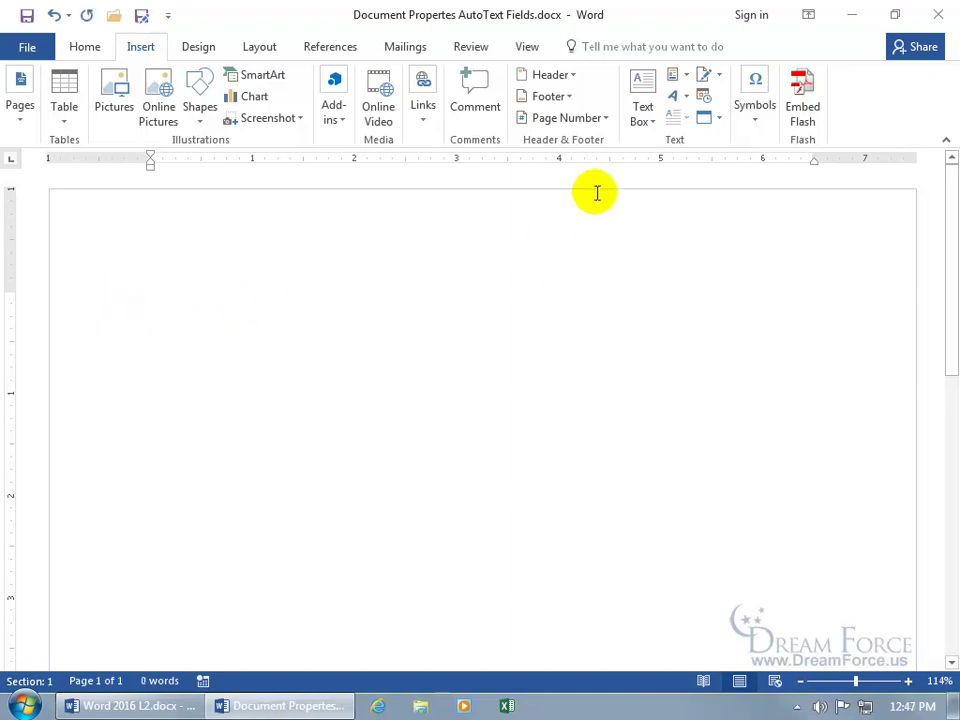
Insert an Author field in Uppercase format and undo the insertion.
click(683, 79)
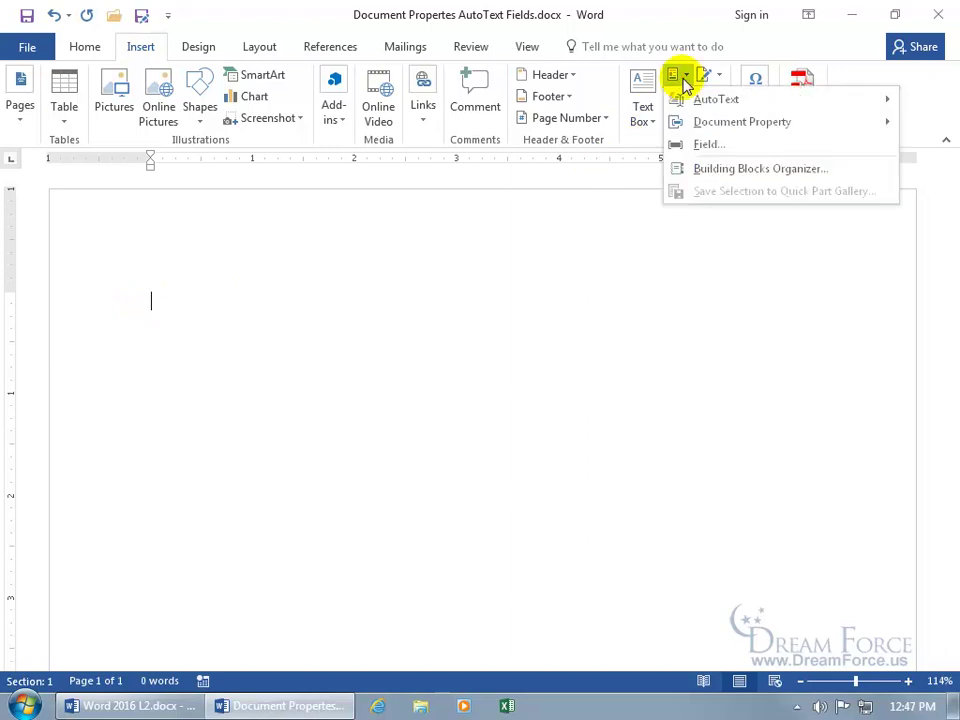
click(707, 147)
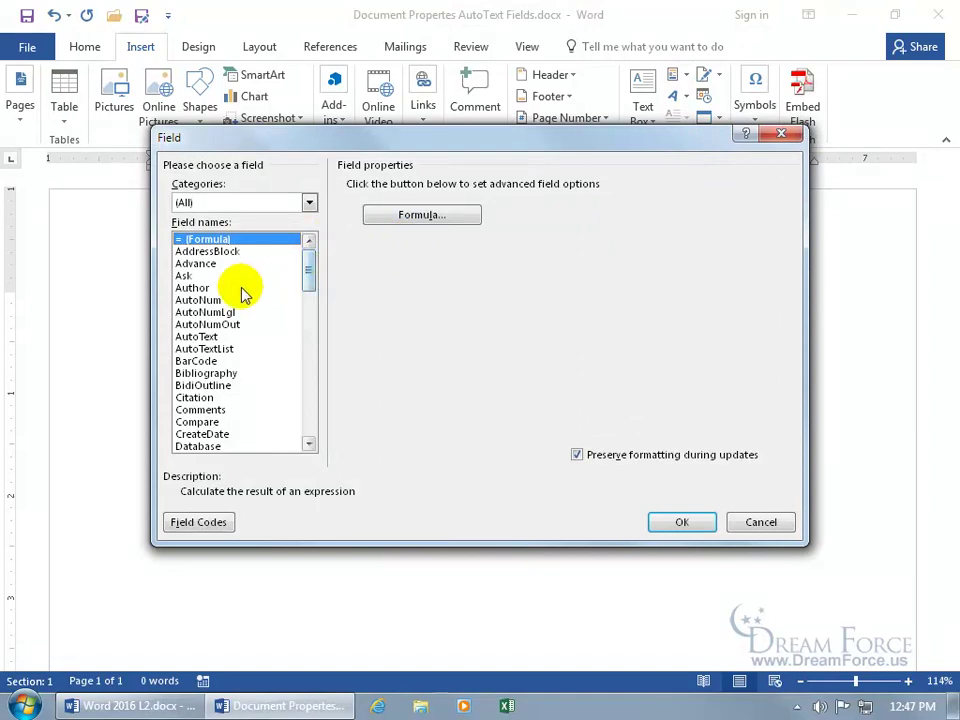
click(197, 288)
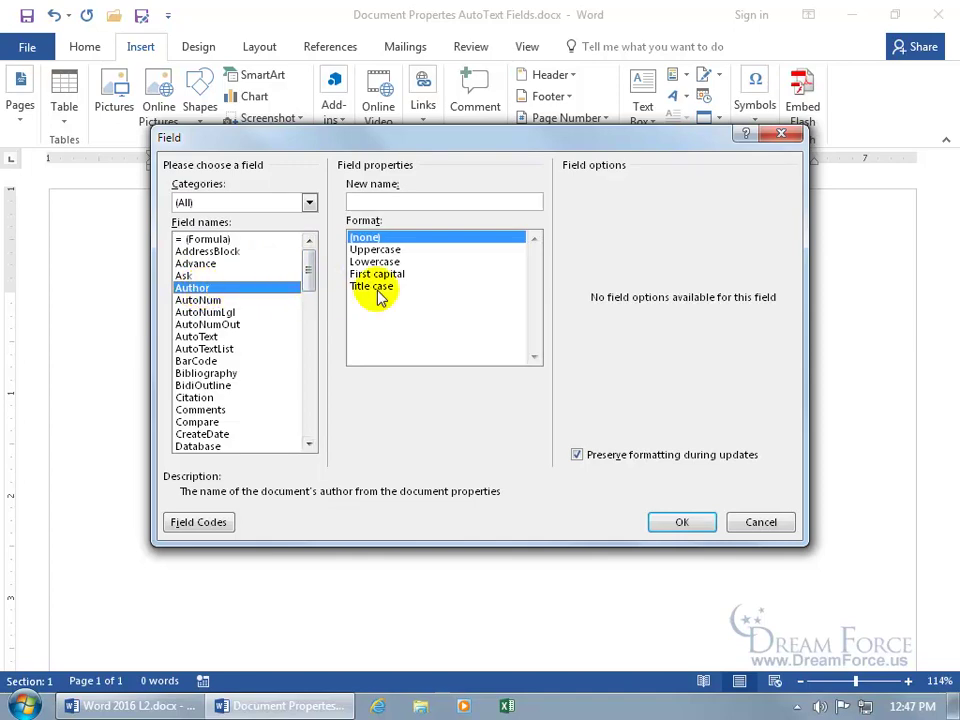
click(389, 251)
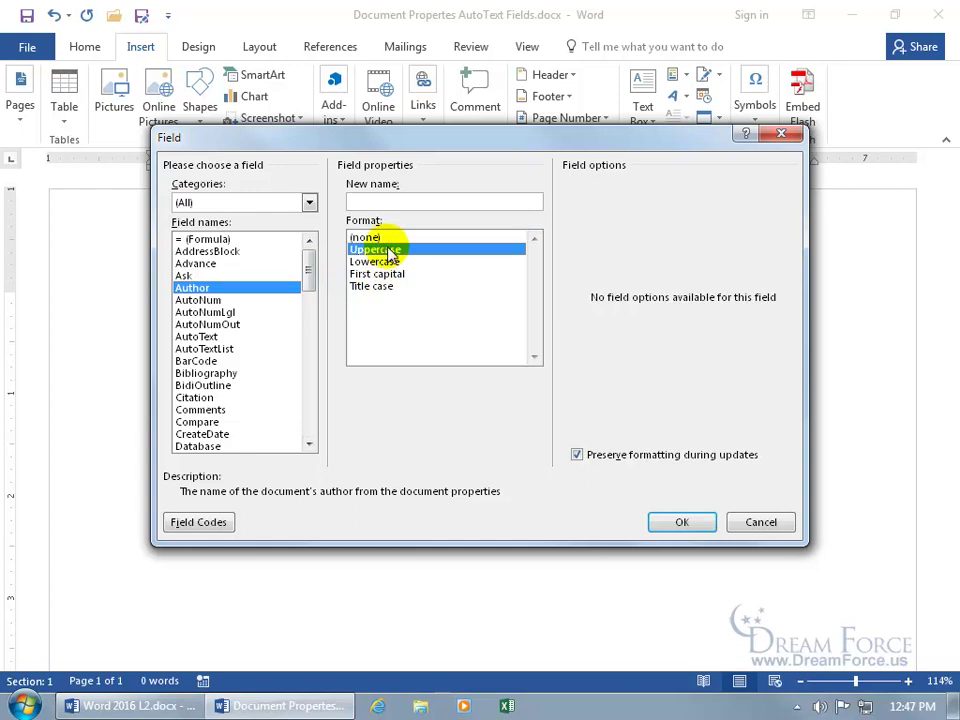
click(679, 523)
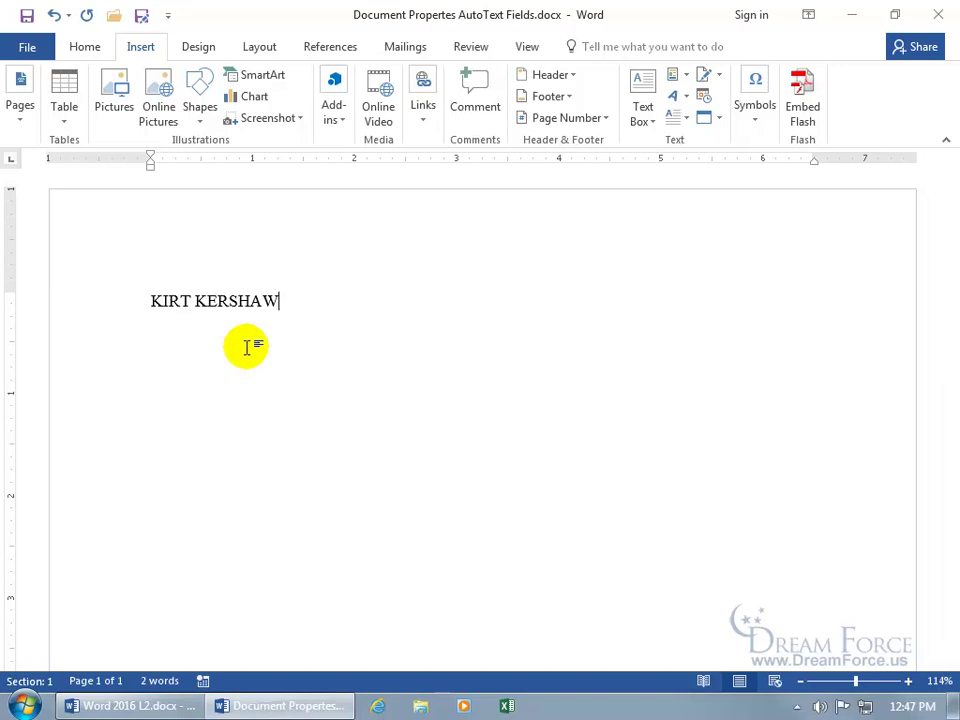
click(52, 16)
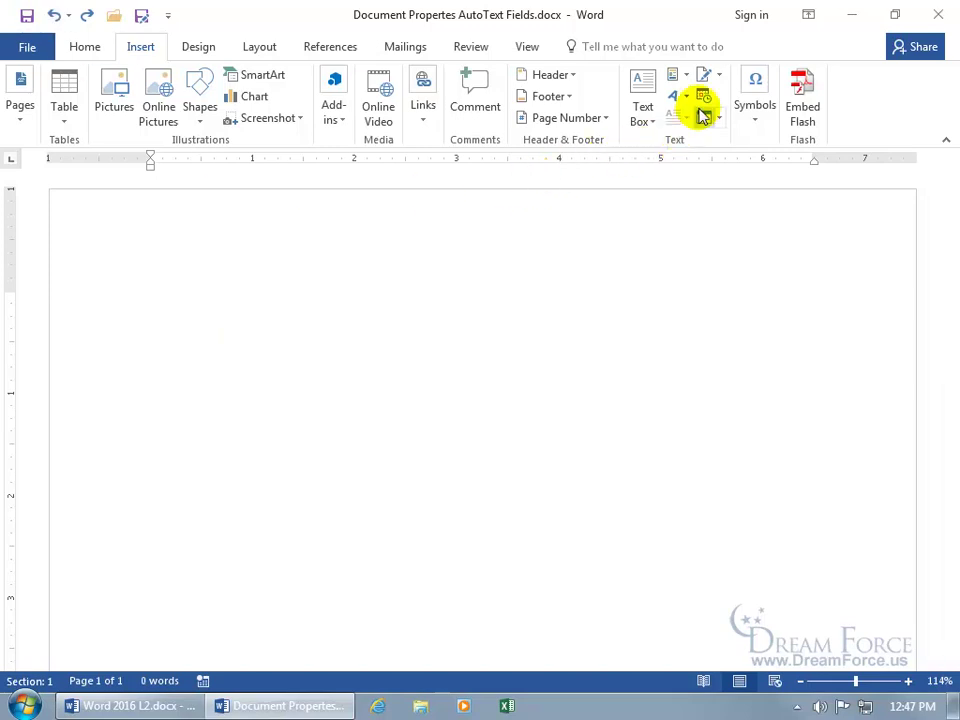
Insert a Date field from the Date and Time category with the custom format M/d/yy h:mm:ss am/pm.
click(680, 80)
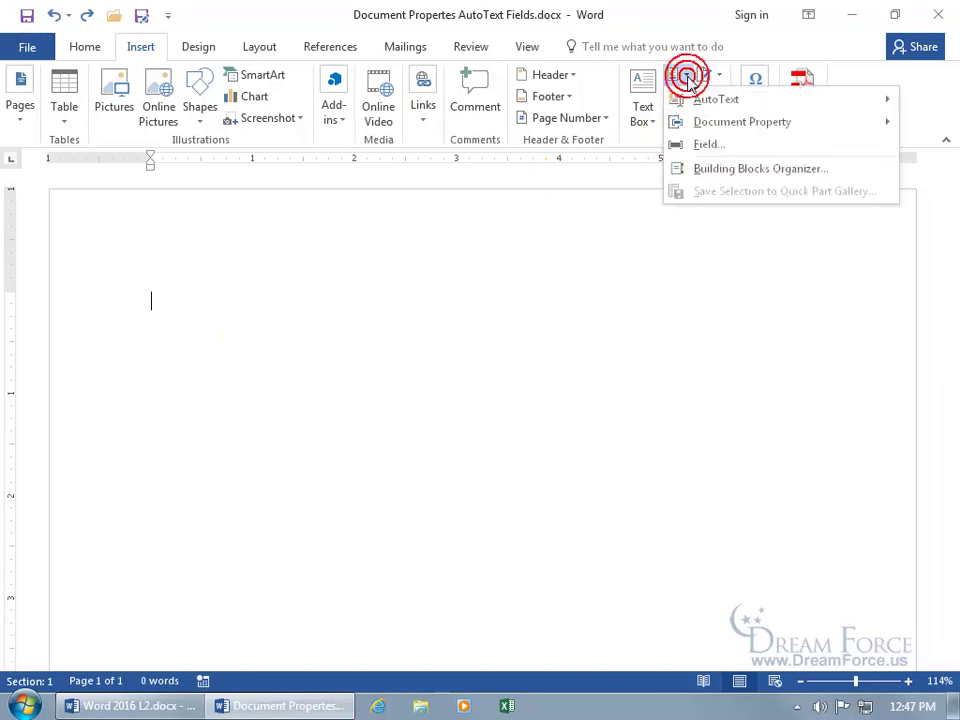
click(707, 144)
click(310, 205)
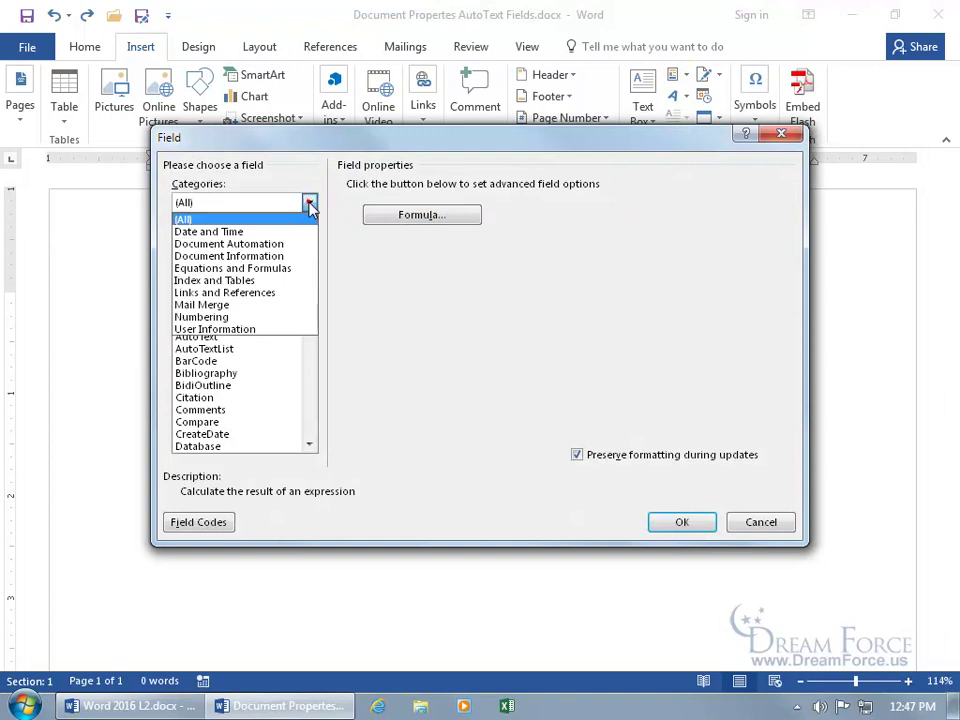
click(294, 231)
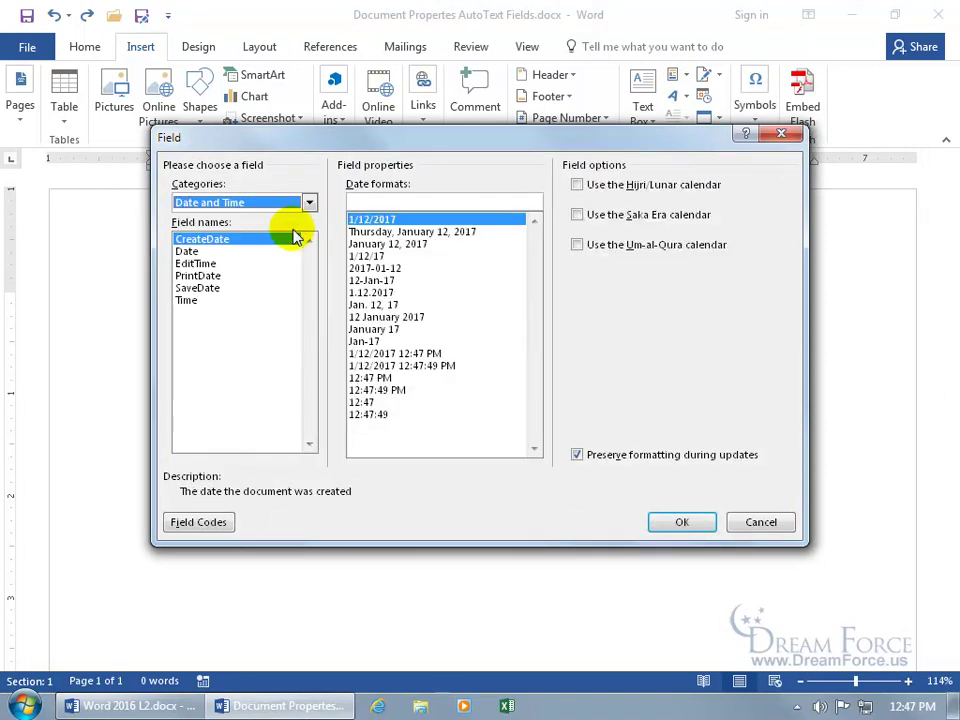
click(190, 251)
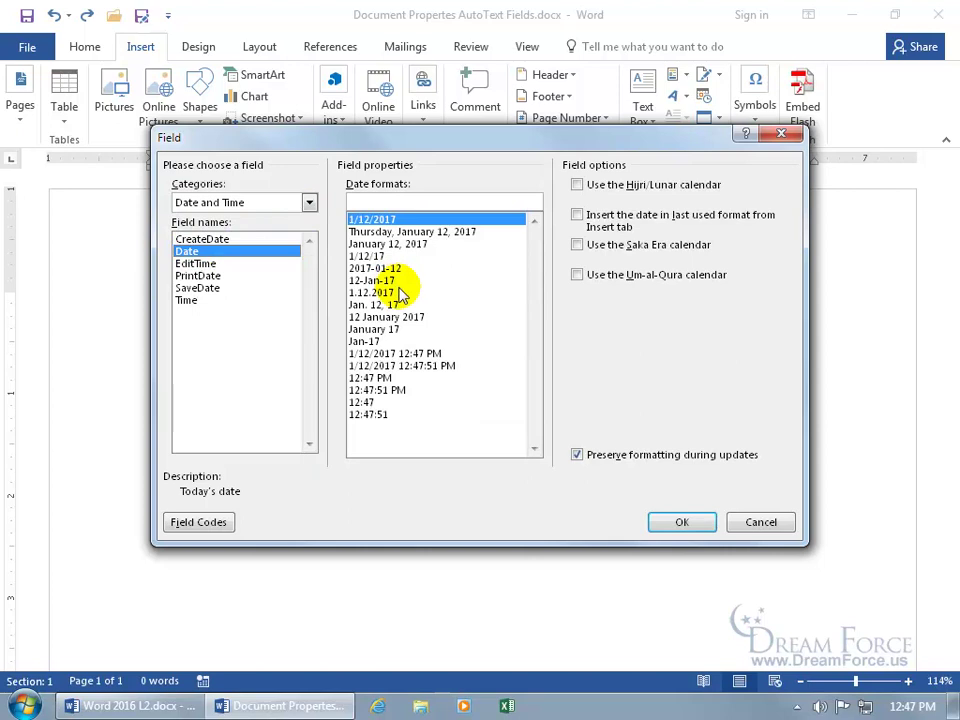
click(413, 366)
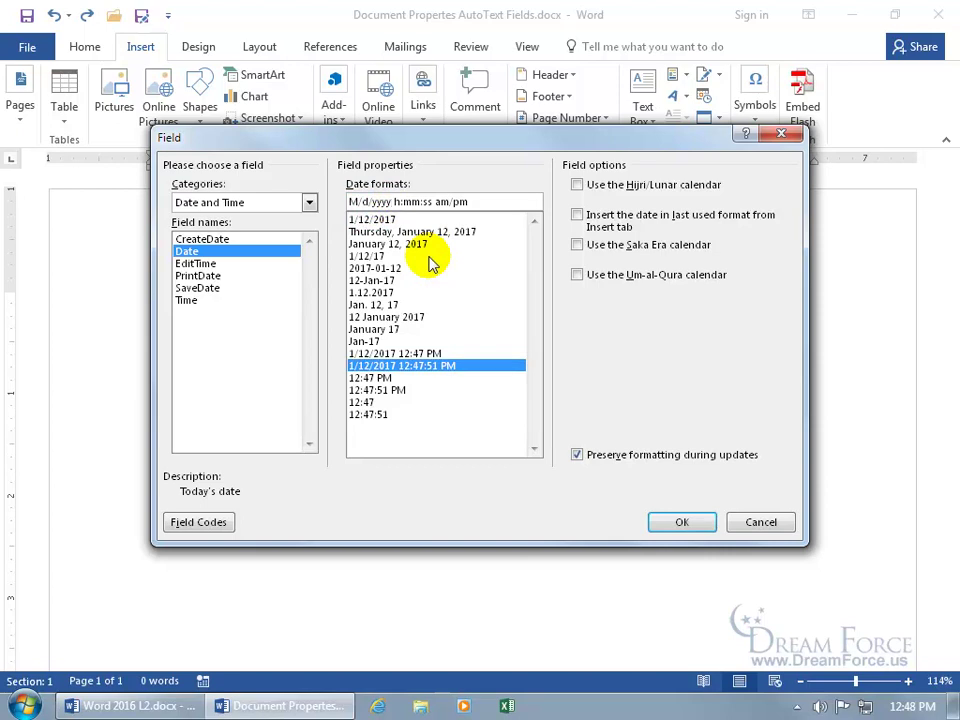
key(BackSpace)
key(BackSpace)
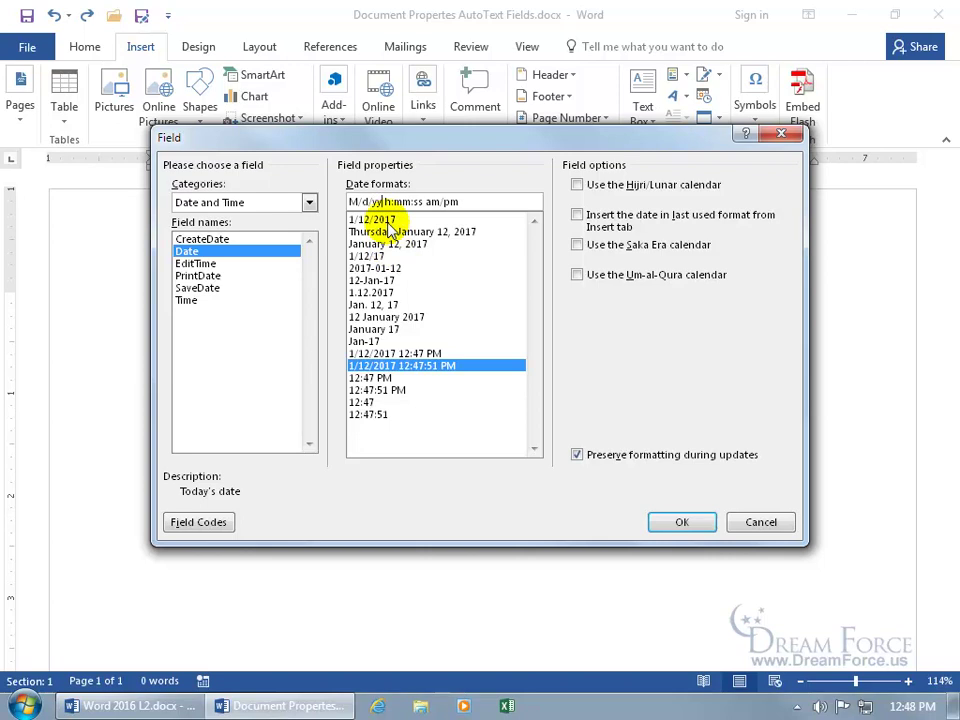
click(690, 521)
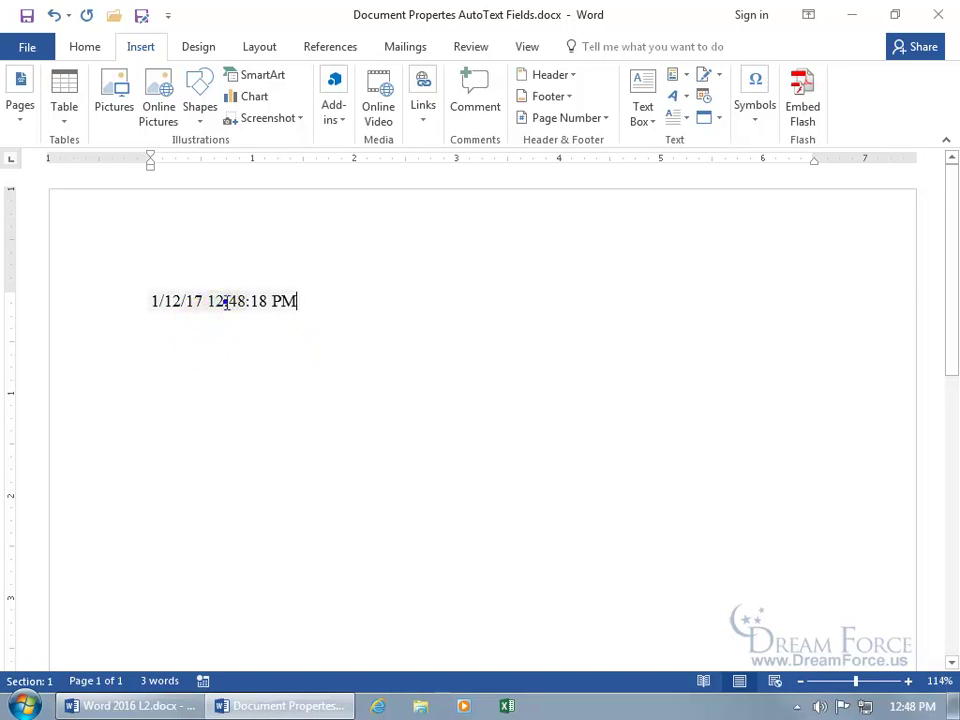
Update the date field, then toggle its field code on and back off.
right_click(227, 307)
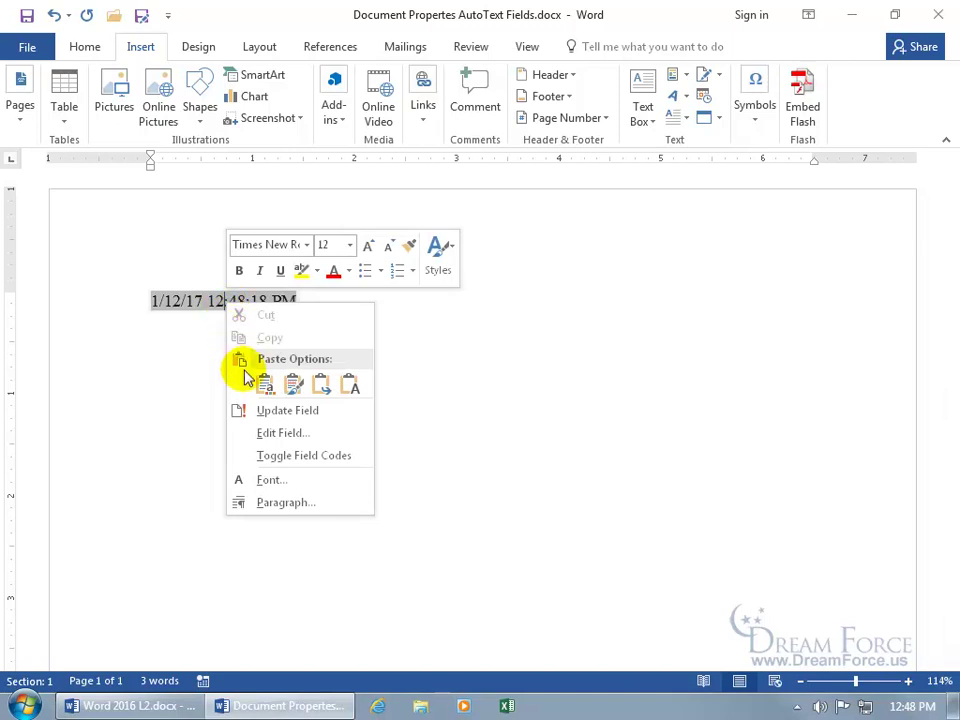
click(256, 410)
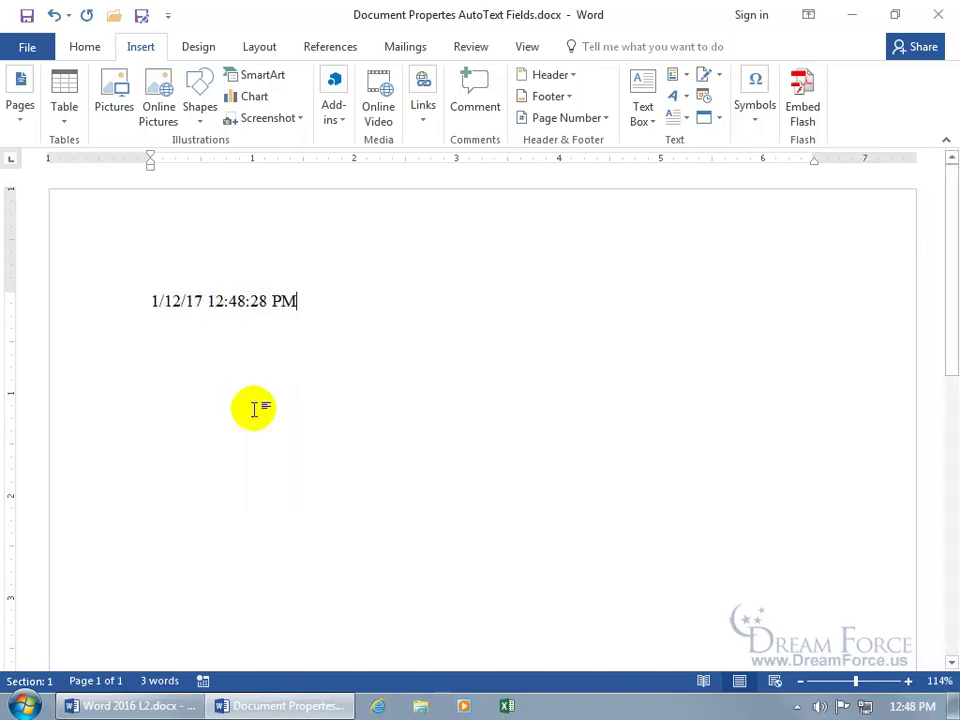
right_click(248, 308)
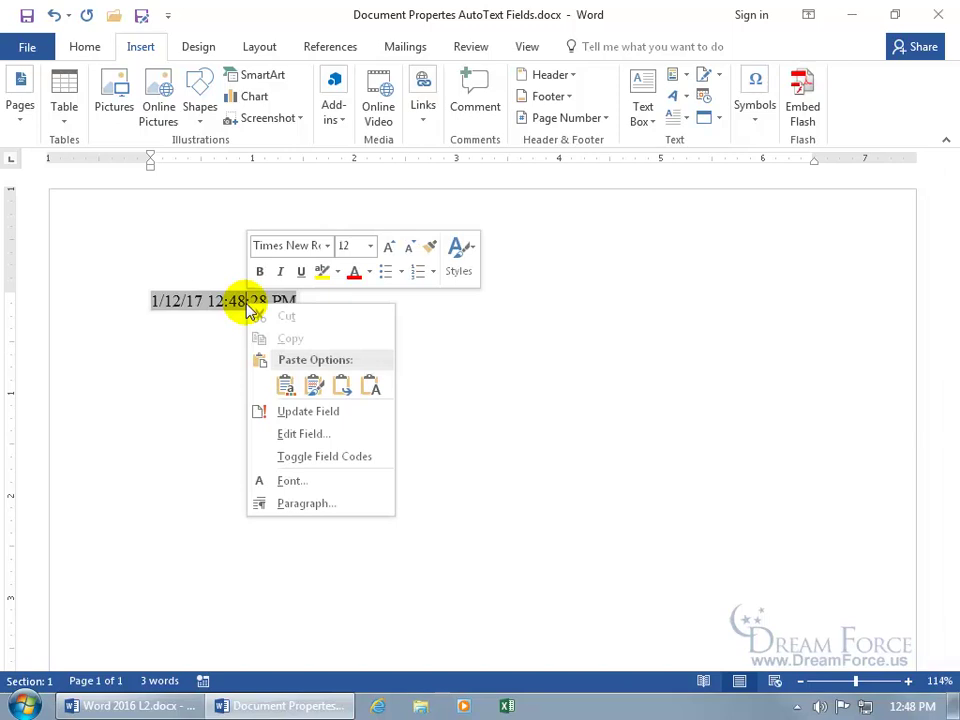
click(285, 455)
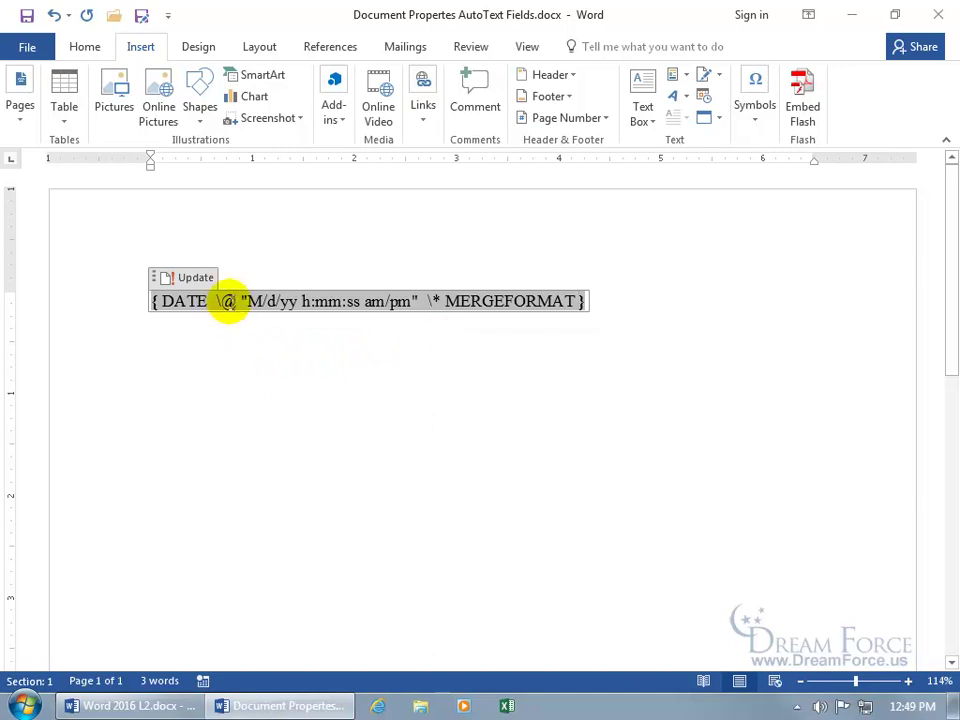
key(shift+F9)
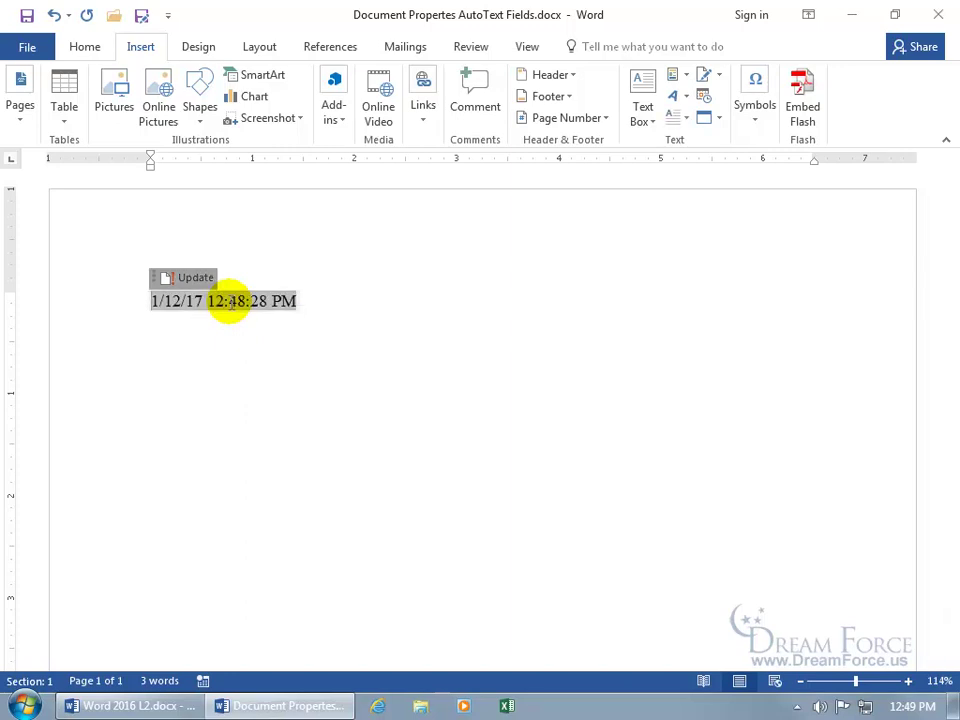
Edit the date field so its format uses a four-digit year, M/d/yyyy h:mm:ss am/pm.
click(230, 306)
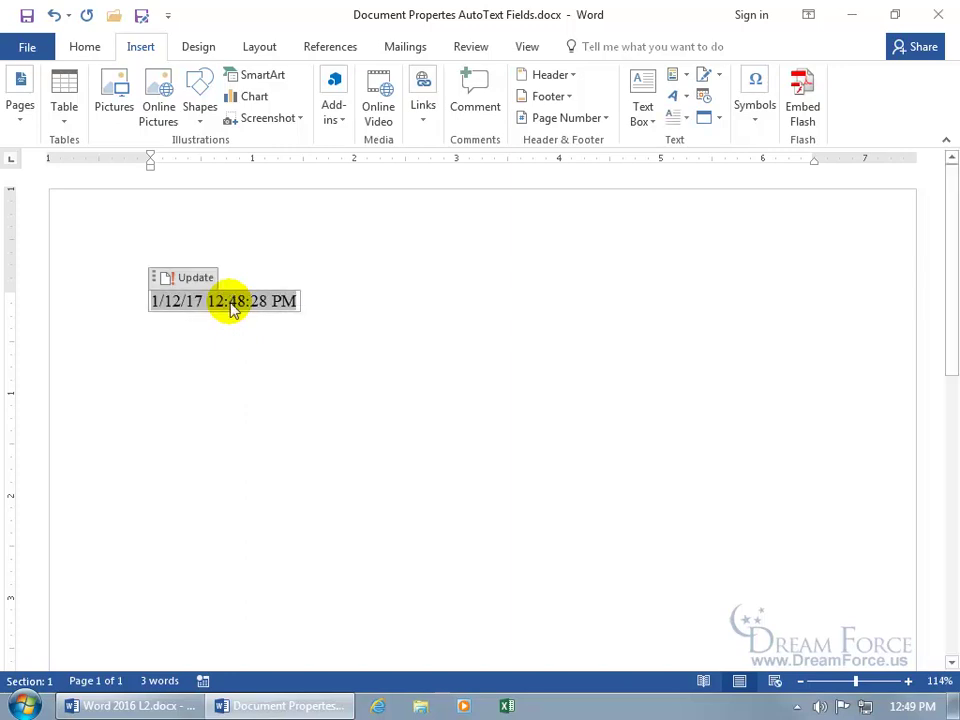
right_click(230, 306)
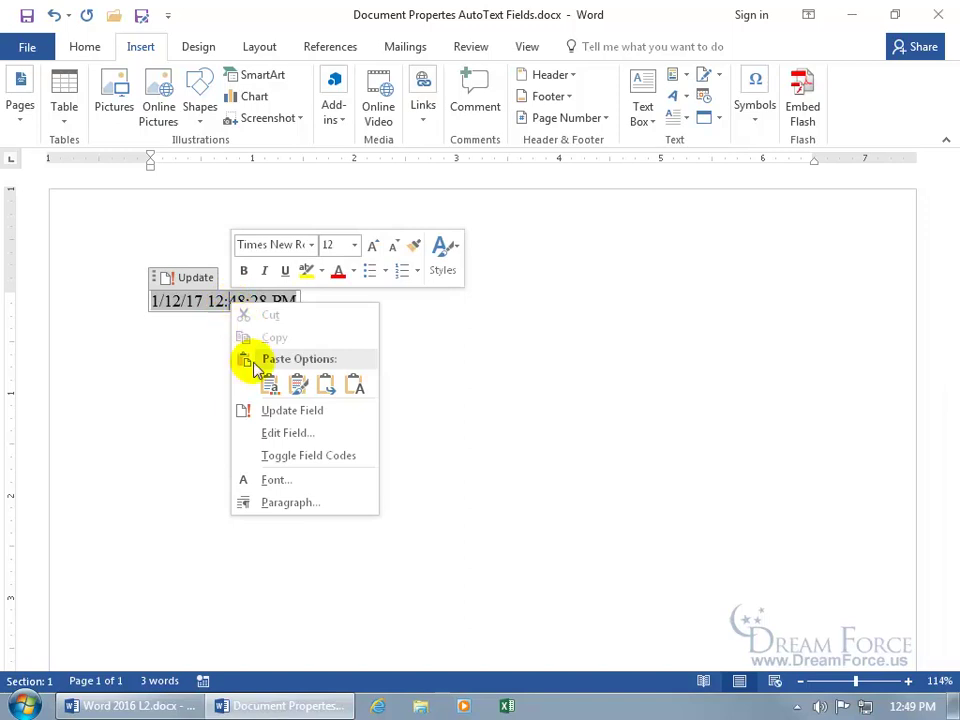
click(280, 432)
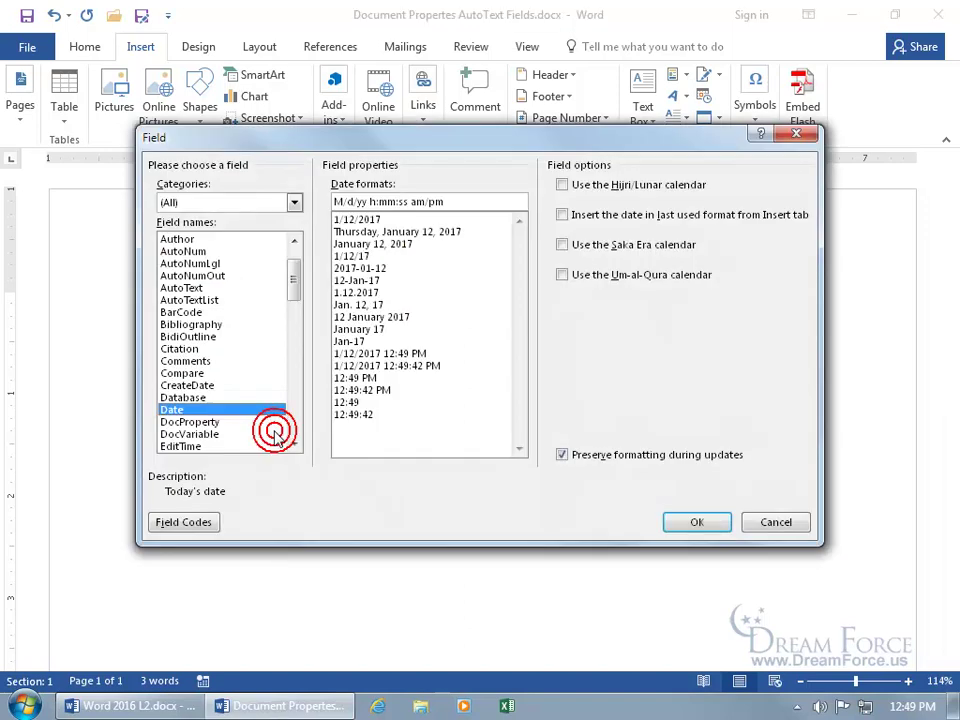
click(366, 203)
text(yy)
click(697, 523)
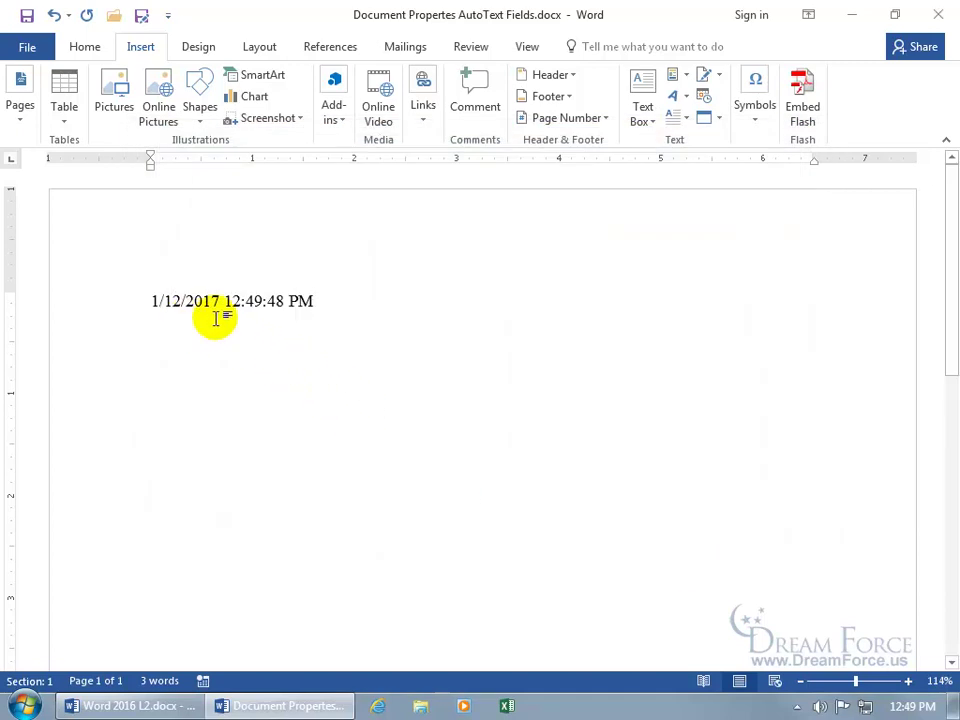
Refresh the date field twice, selecting the whole field in between, and deselect it.
click(275, 300)
click(163, 278)
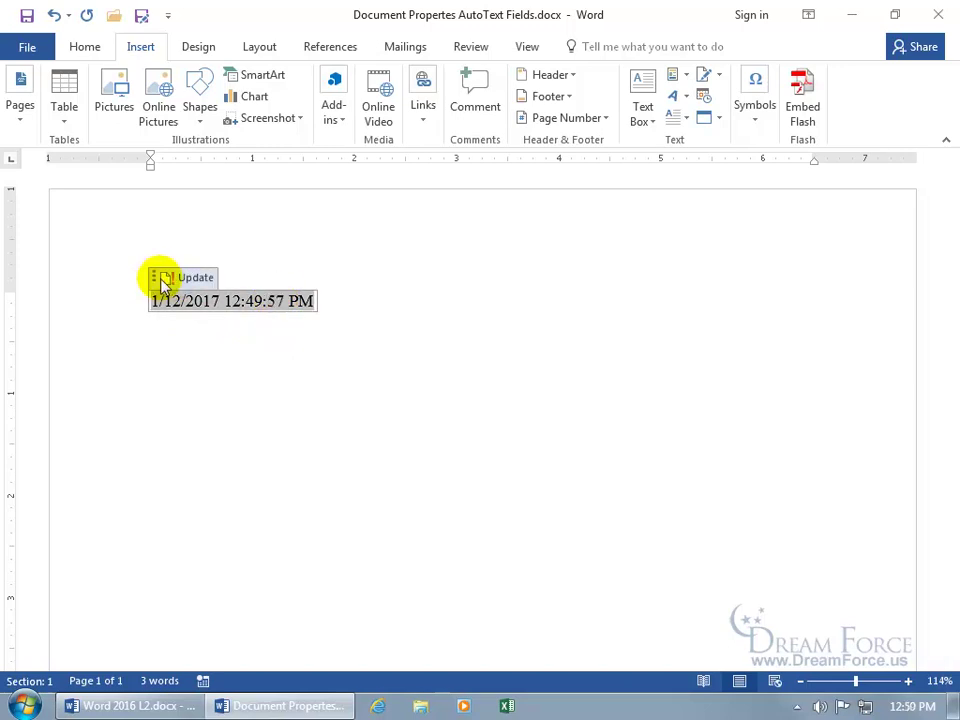
click(157, 280)
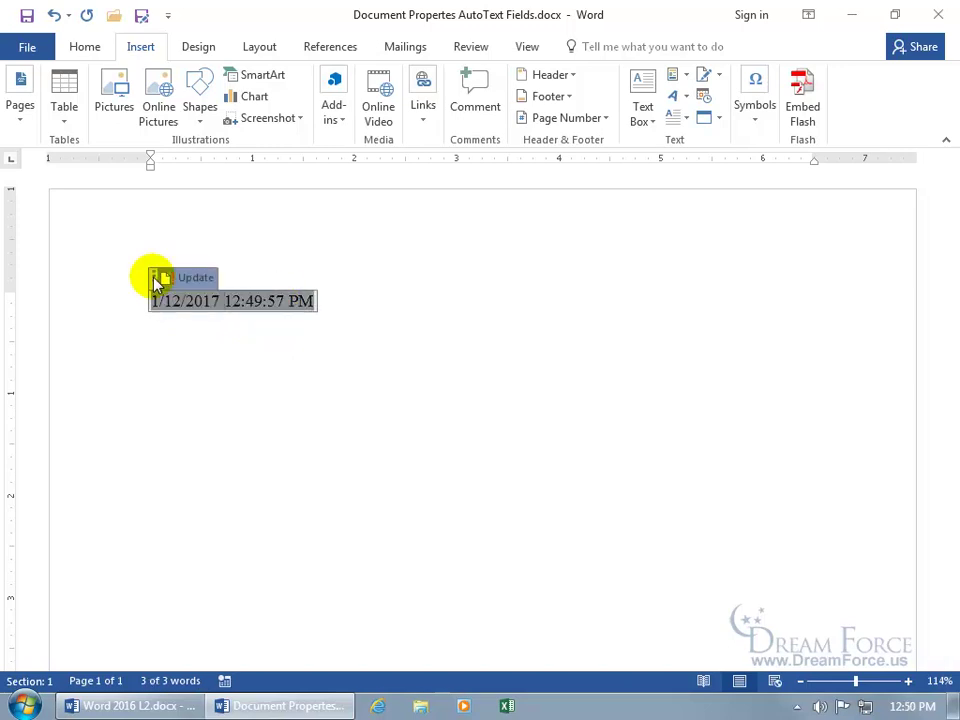
click(221, 298)
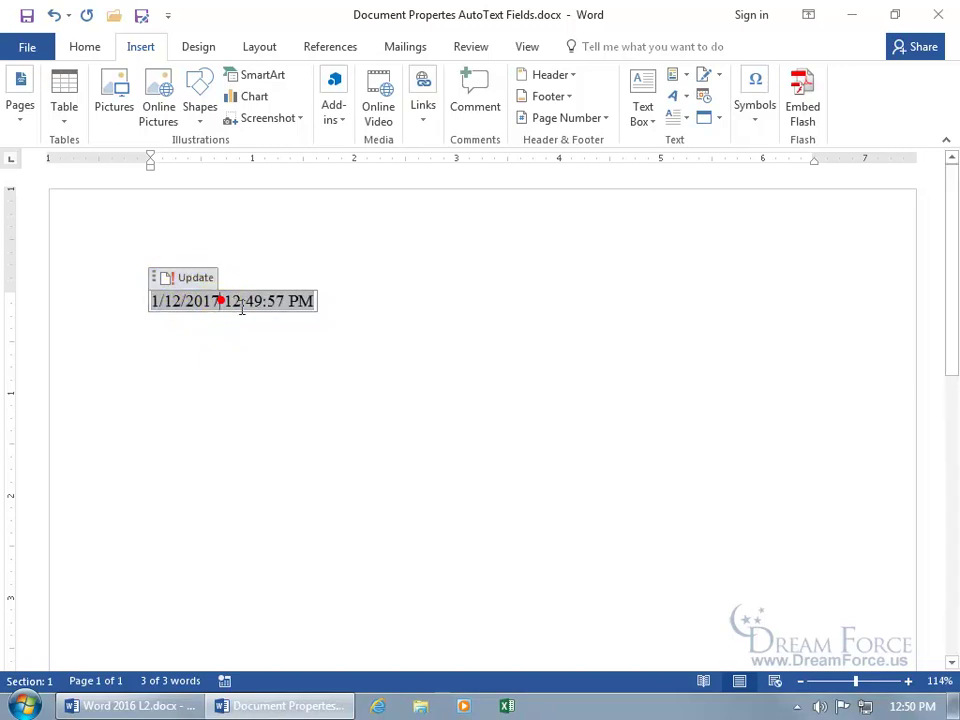
click(190, 278)
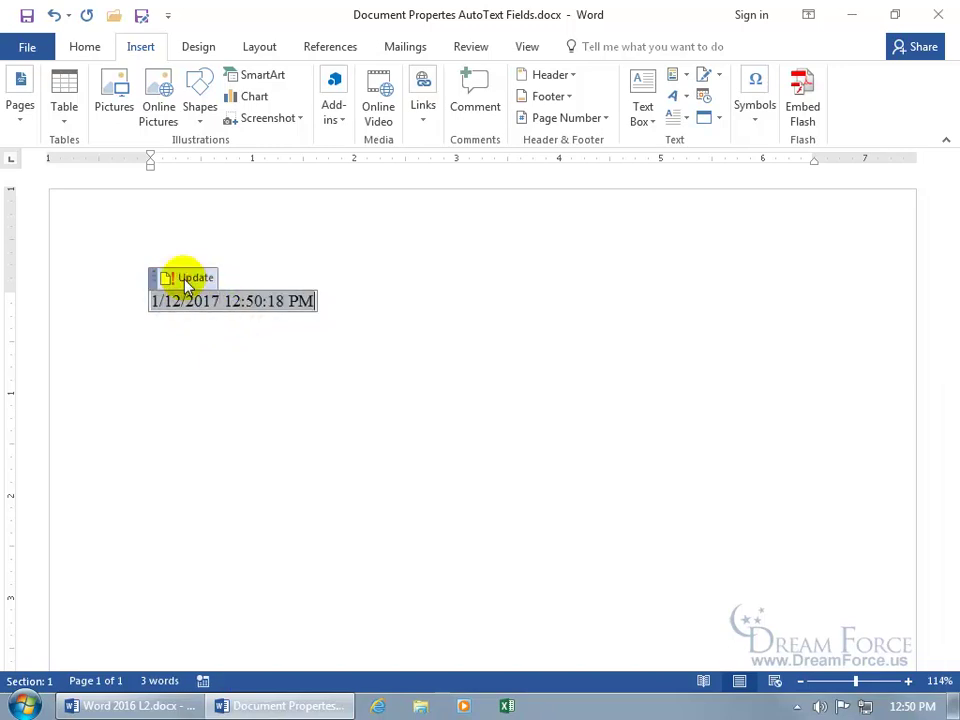
click(312, 313)
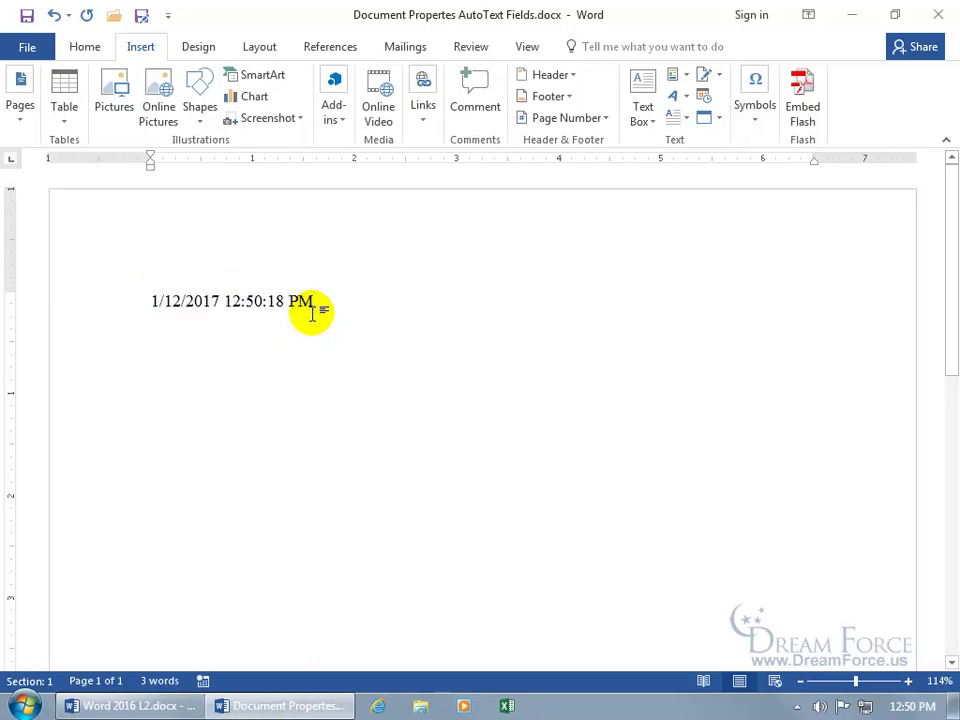
Select the entire date field and delete it from the document.
click(261, 302)
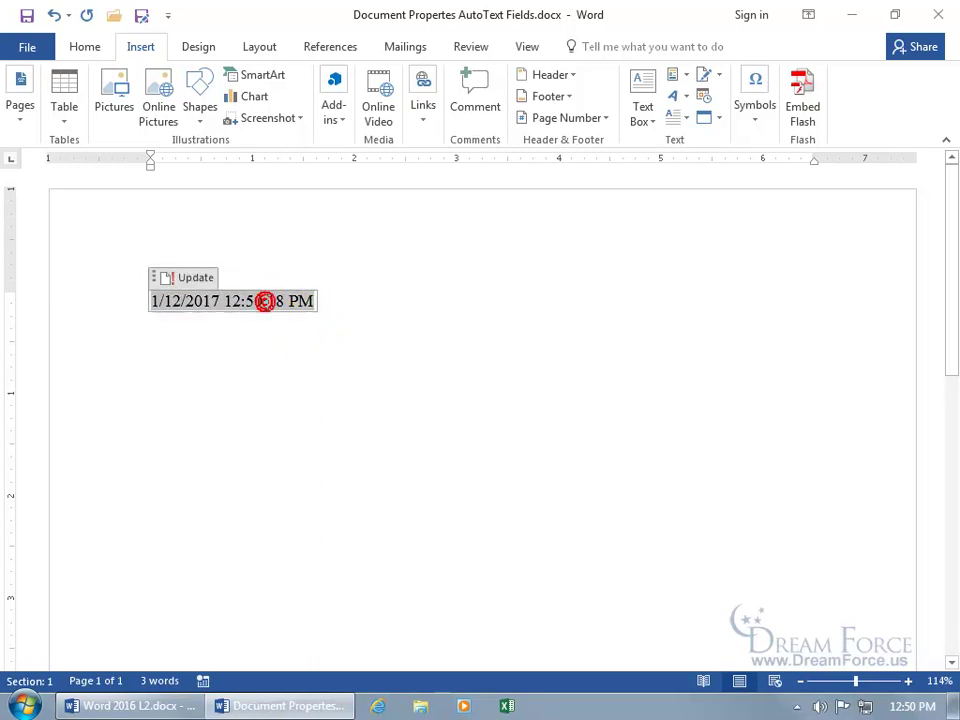
click(156, 277)
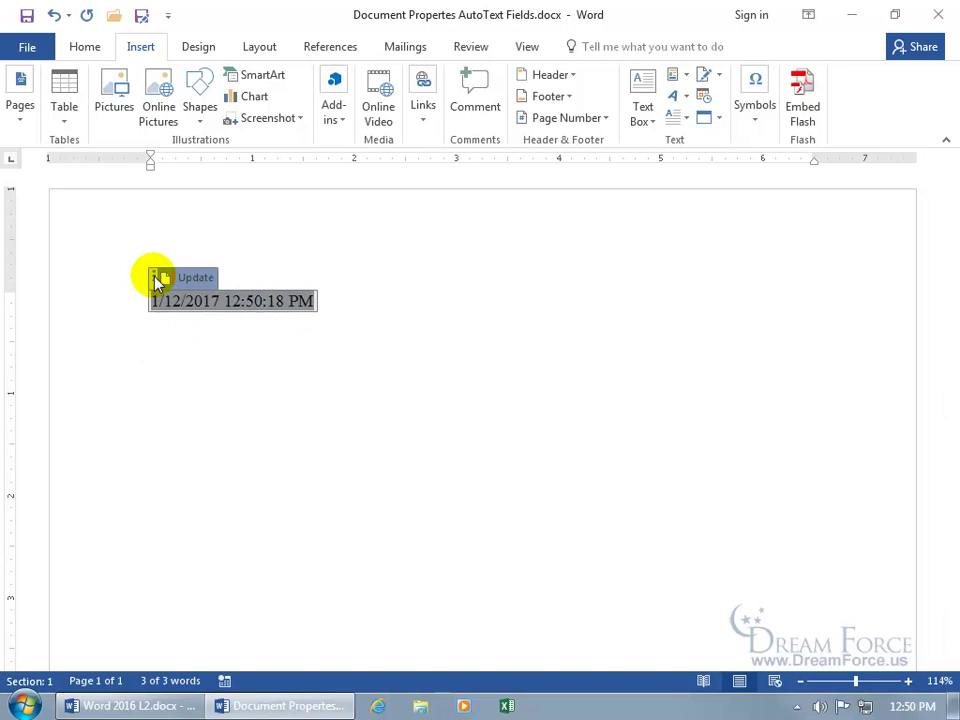
key(Delete)
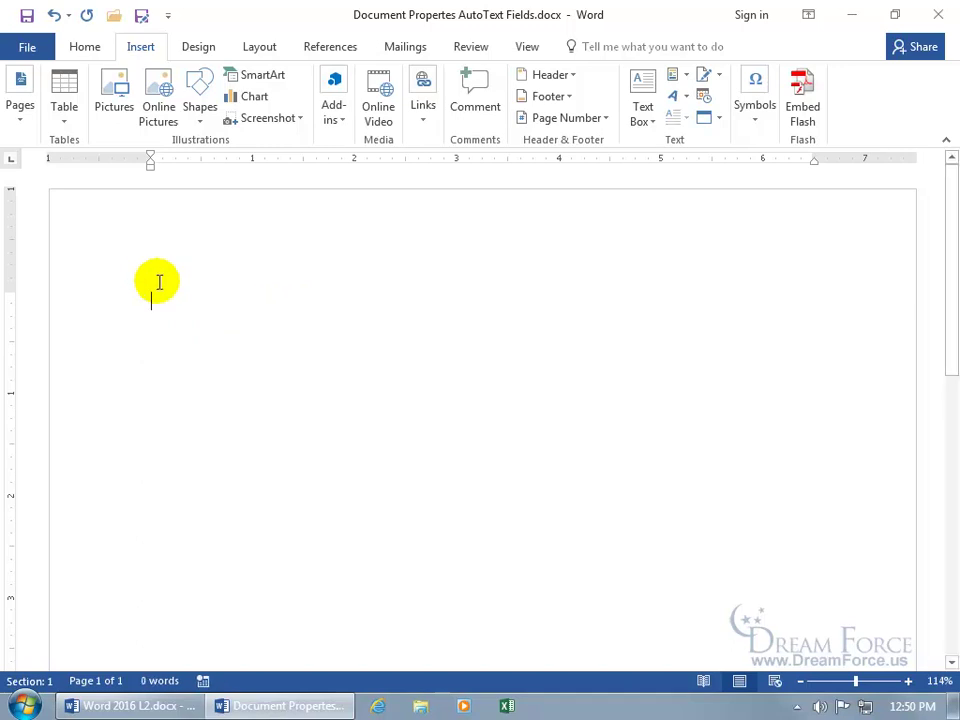